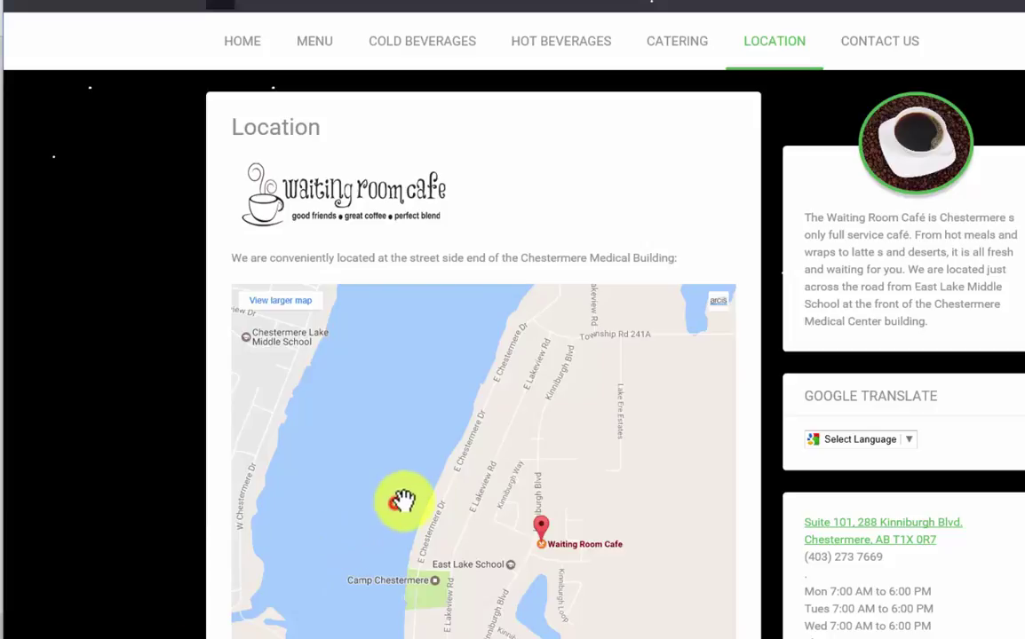
Examine the embedded map on the Location page by zooming and panning around the Waiting Room Cafe marker.
scroll(408, 512, "down", 1)
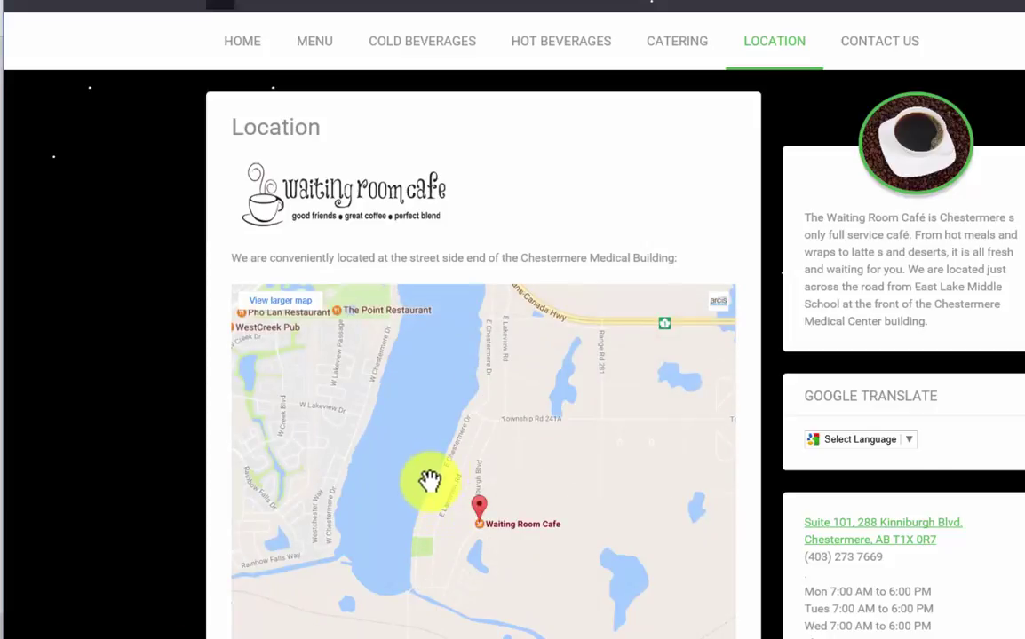
left_click(513, 191)
double_click(523, 508)
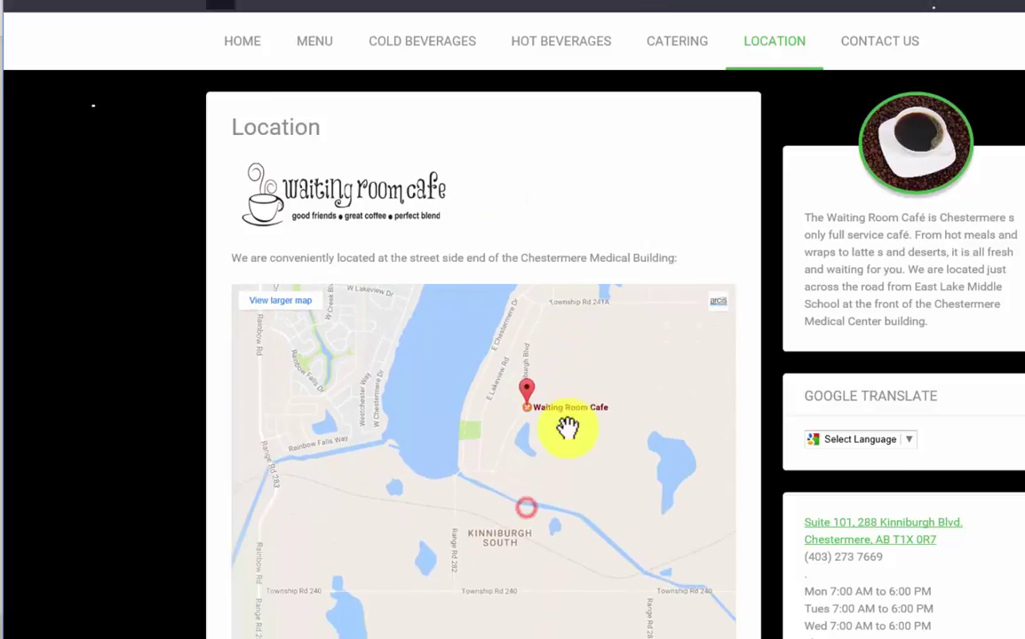
scroll(564, 434, "down", 1)
scroll(545, 454, "up", 4)
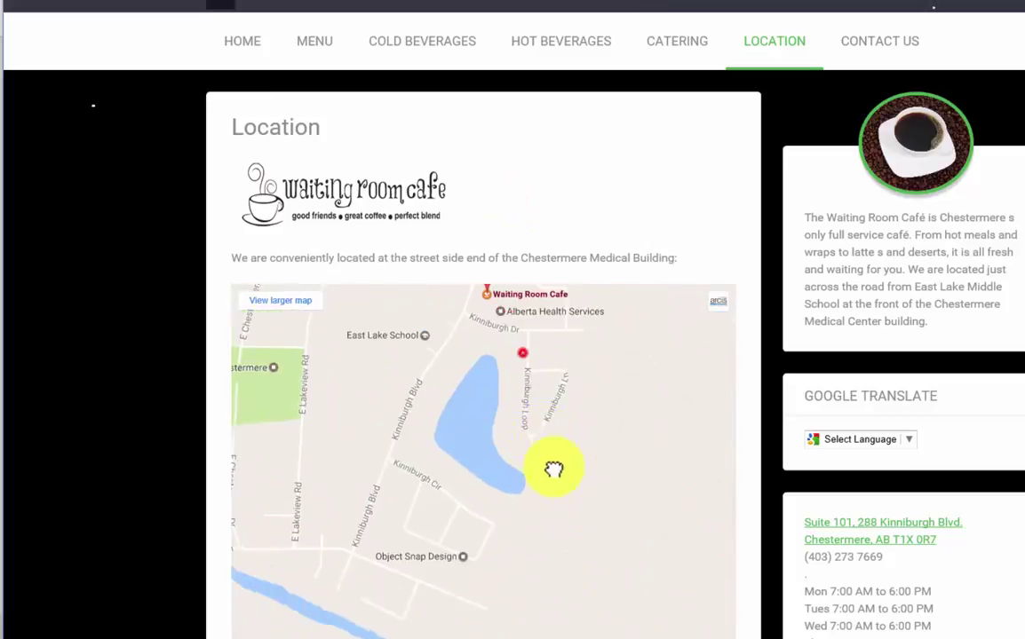
left_click_drag(533, 393, 558, 503)
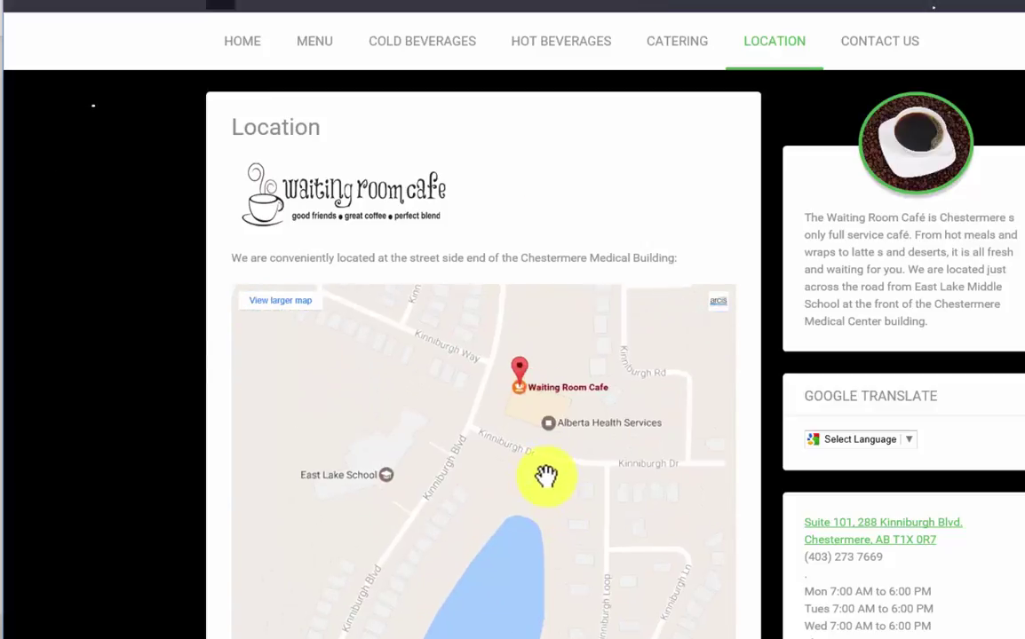
double_click(523, 374)
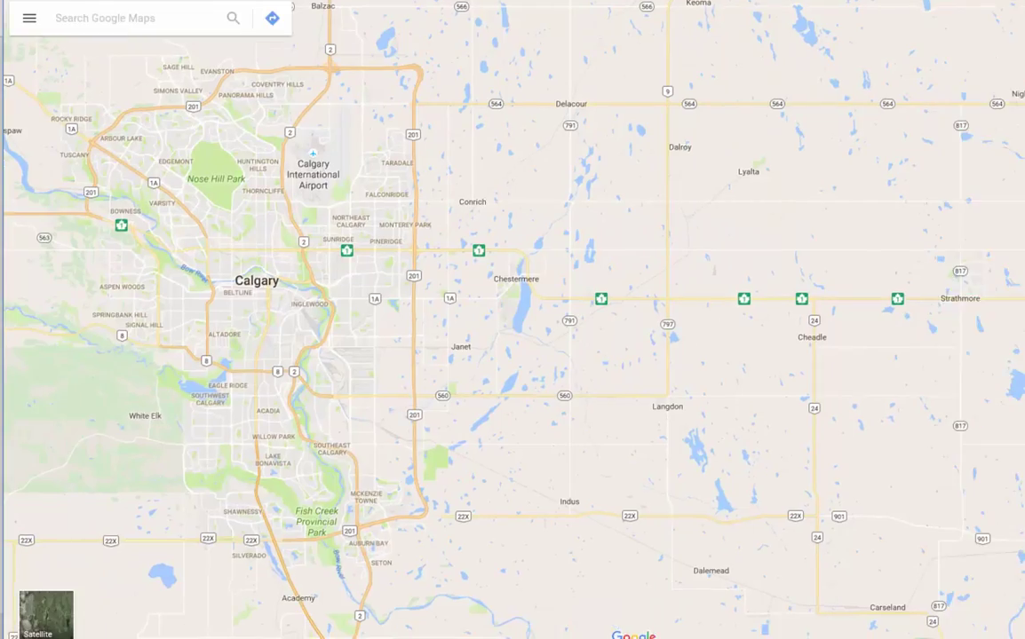
In Google Maps, look up Waiting Room Cafe and frame the map to include the neighbouring lake.
left_click(71, 18)
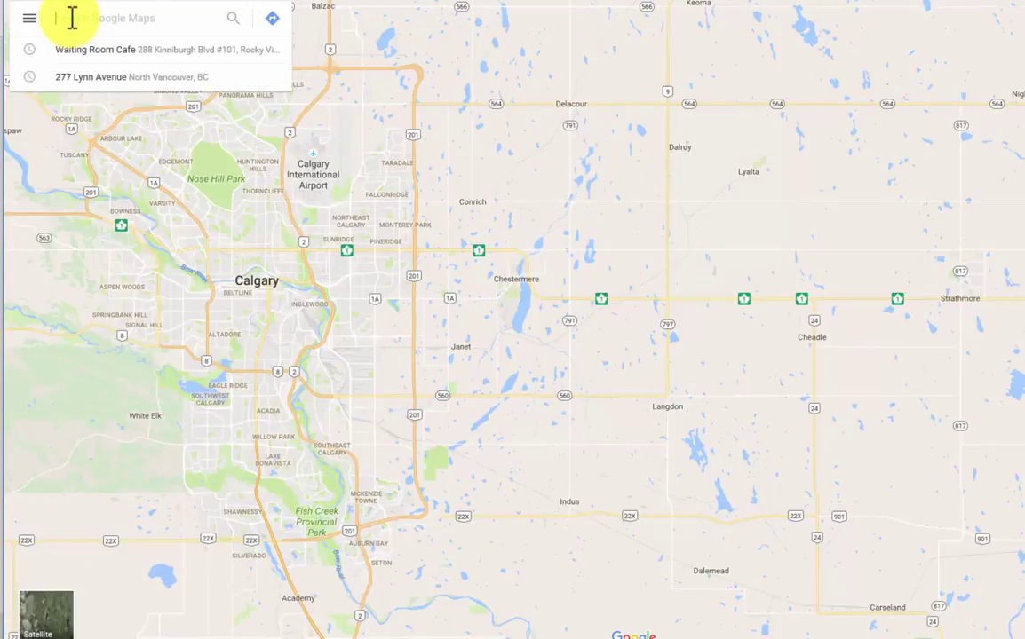
left_click(93, 50)
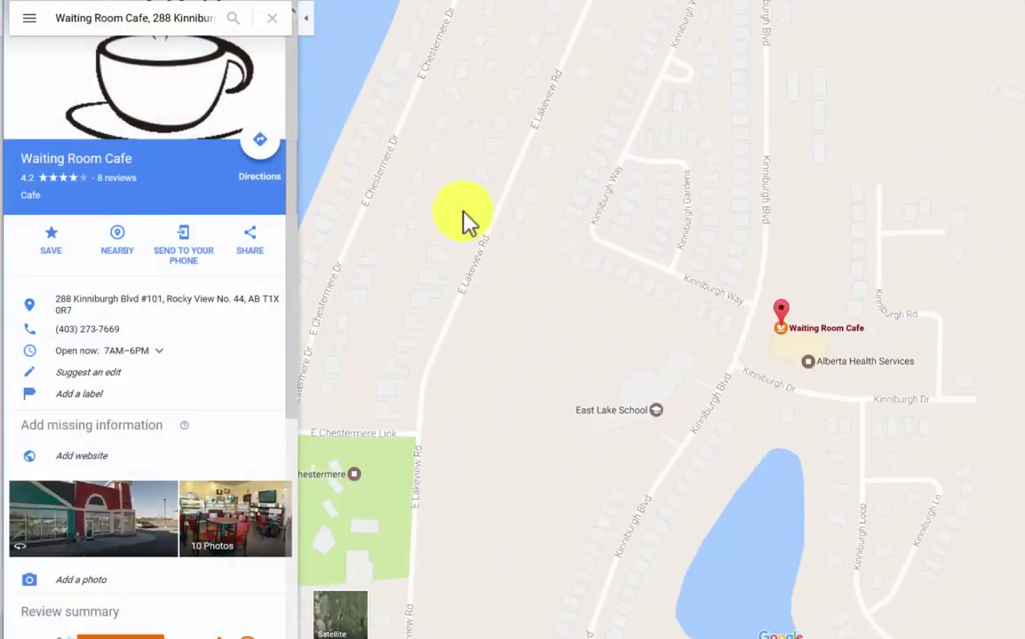
scroll(692, 275, "down", 2)
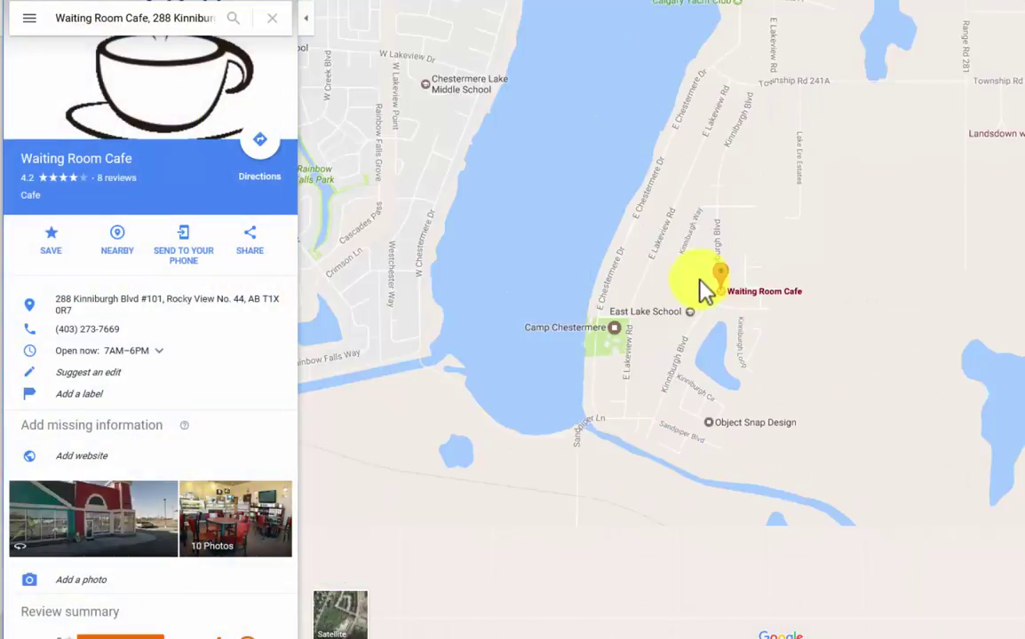
mouse_move(697, 266)
left_mouse_down()
mouse_move(702, 338)
mouse_move(672, 348)
mouse_move(660, 325)
left_mouse_up()
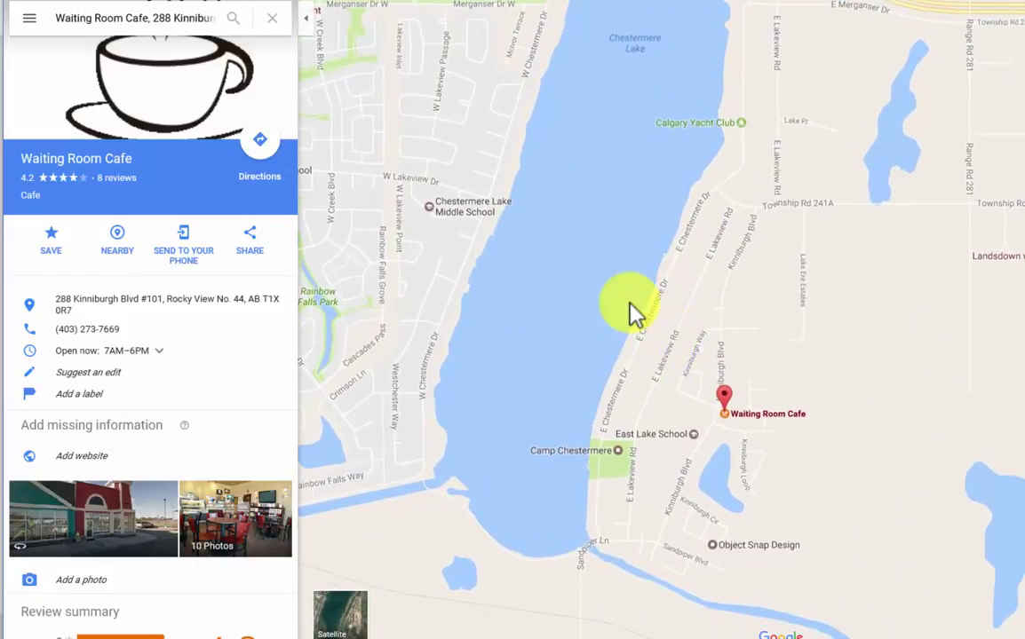
Open the embed map options for the current Waiting Room Cafe map.
left_click(29, 22)
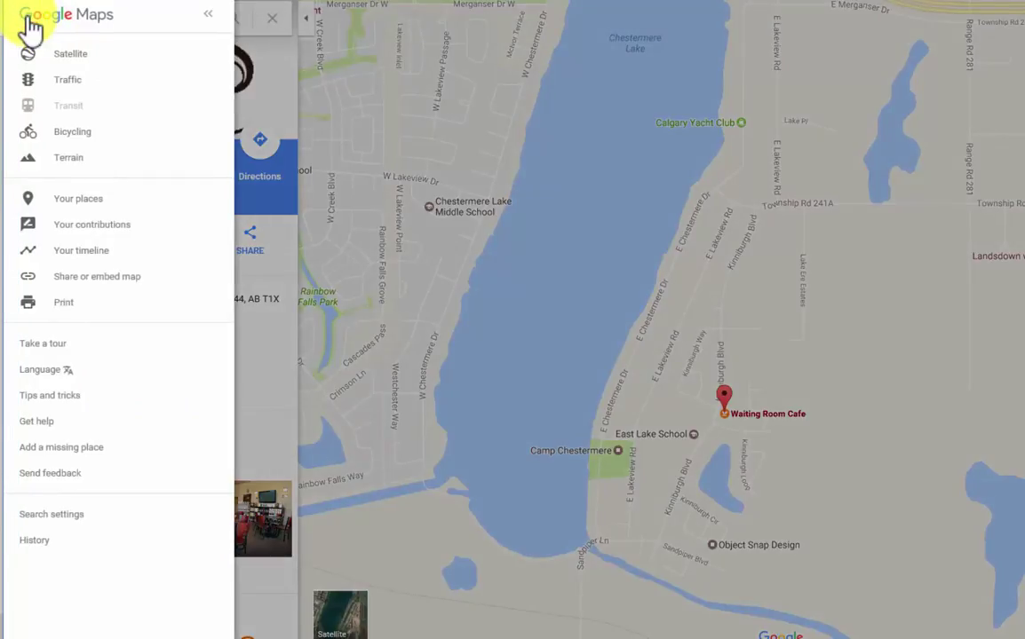
left_click(98, 282)
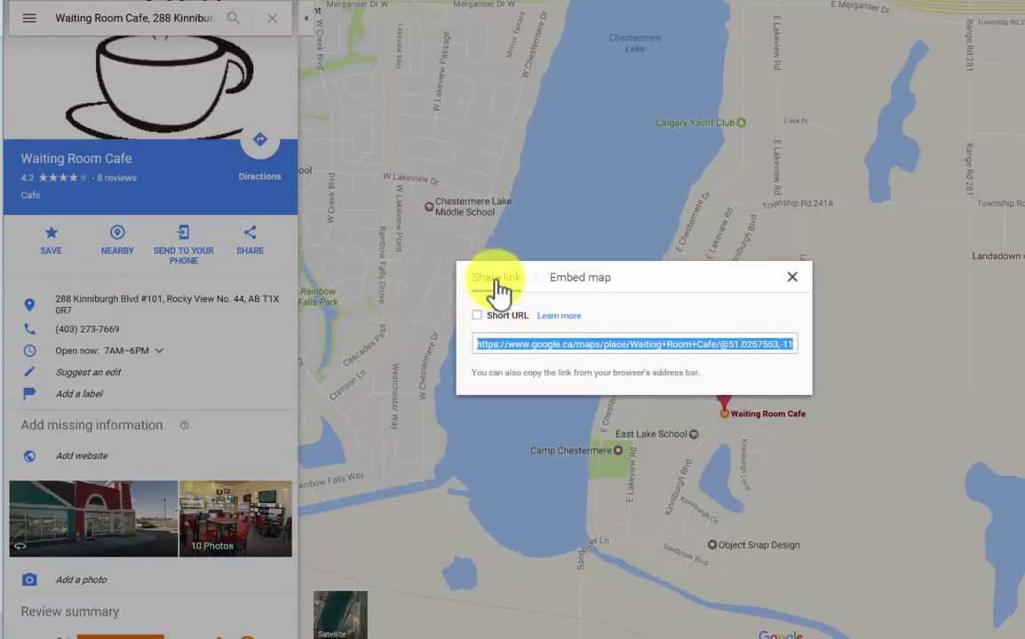
left_click(589, 278)
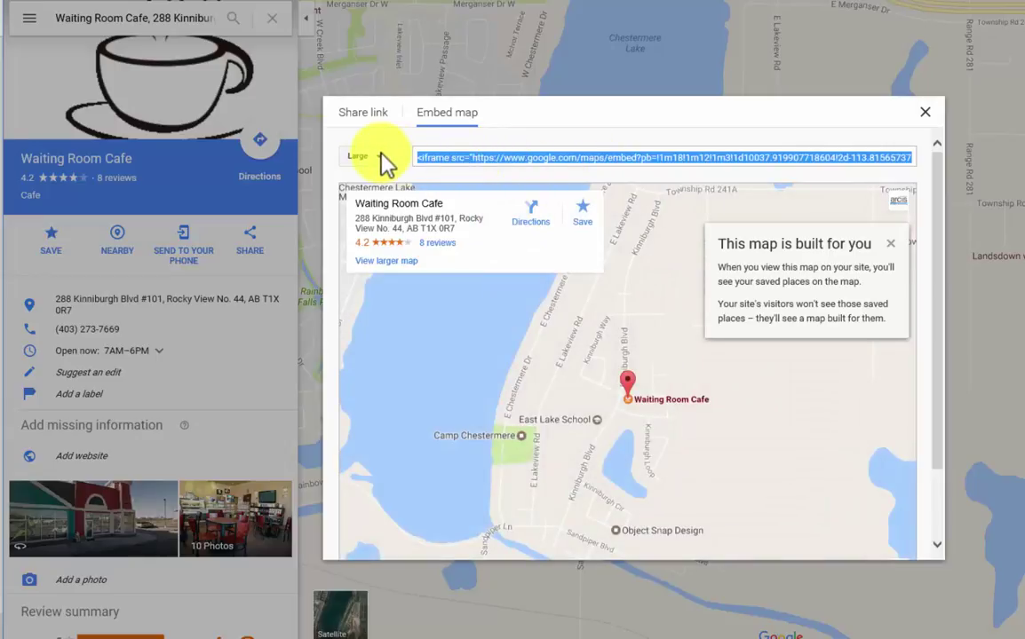
Try the Small and Medium sizes for the embedded map.
left_click(381, 156)
left_click(374, 177)
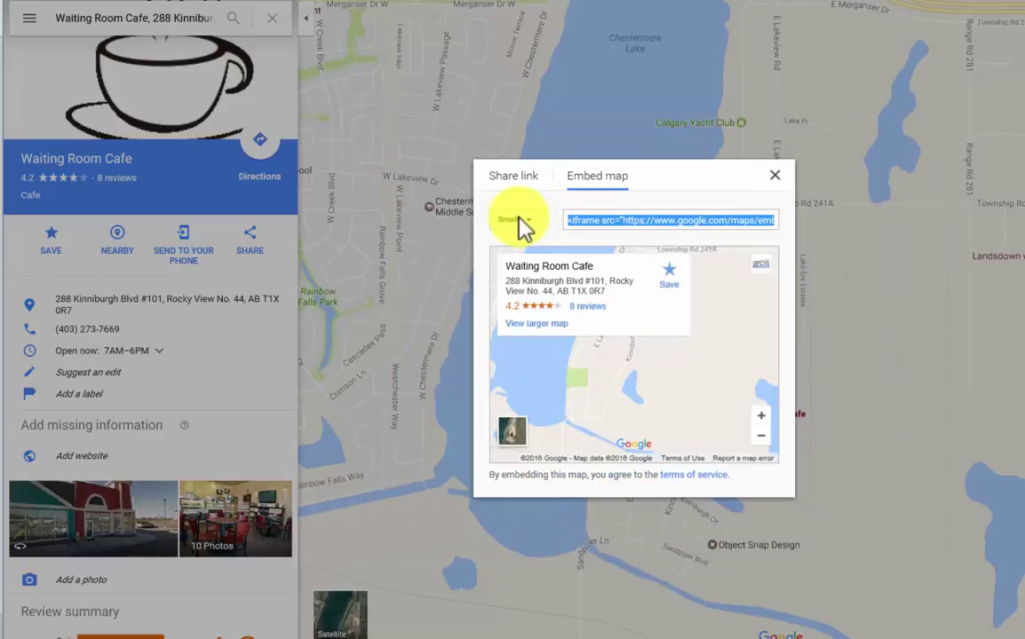
left_click(519, 221)
left_click(524, 263)
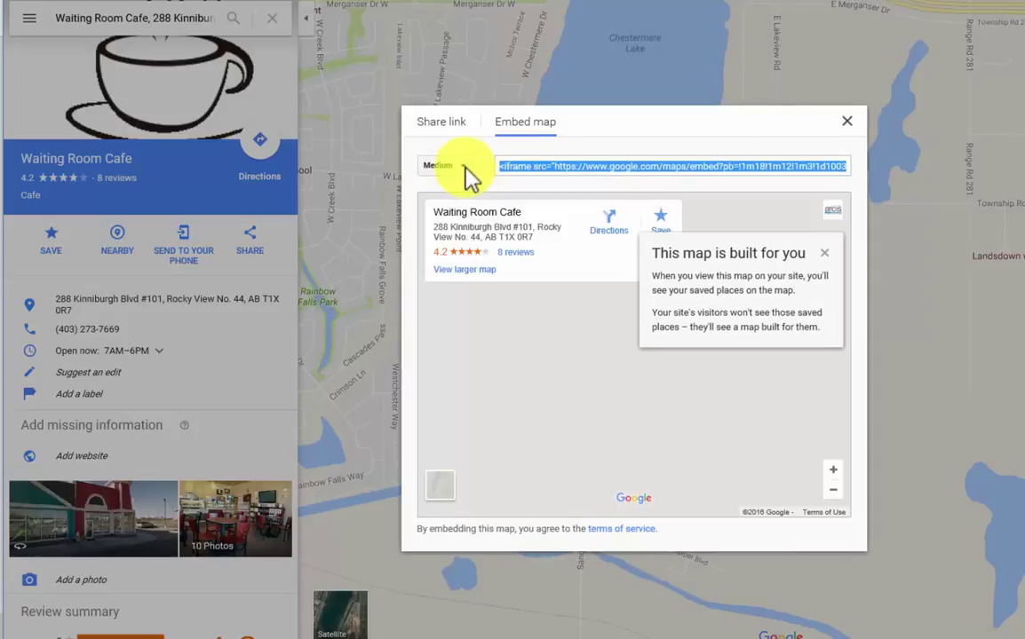
Set the embedded map's size to Large, copy its iframe code and close the sharing dialog.
left_click(465, 167)
left_click(465, 229)
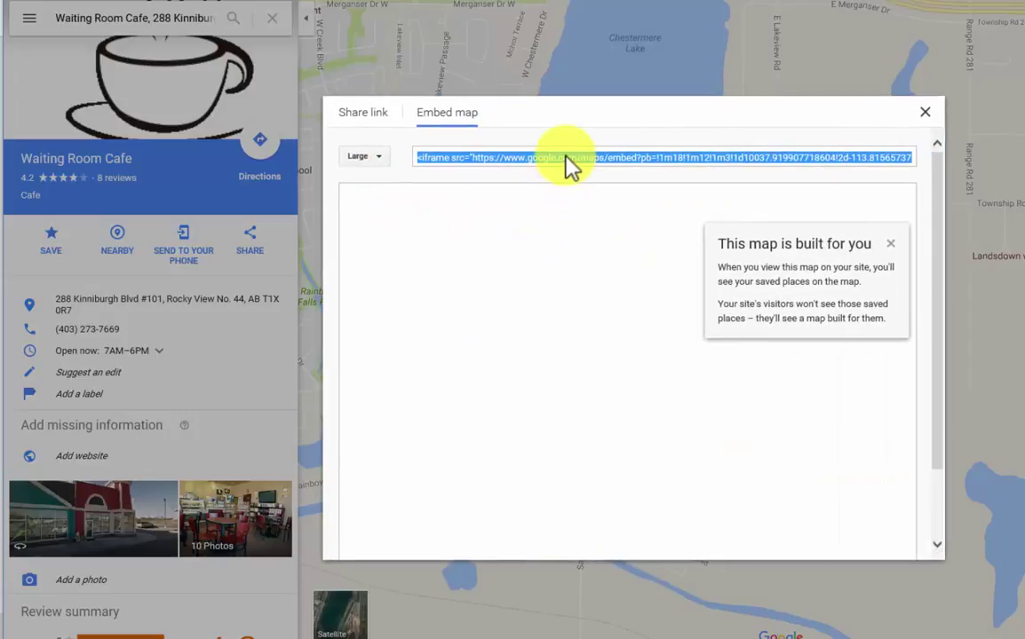
right_click(568, 164)
left_click(499, 202)
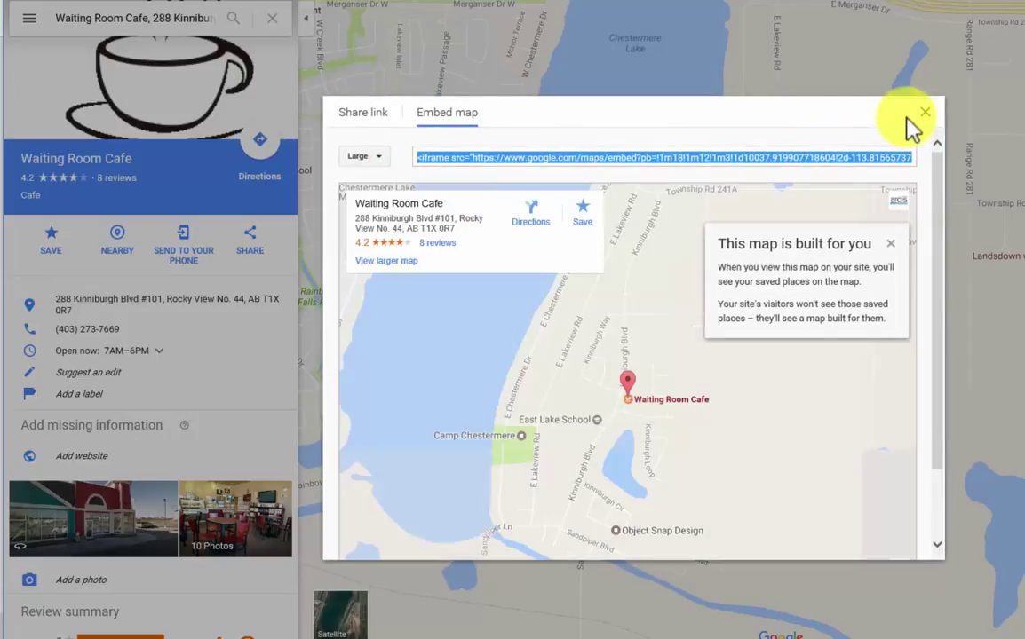
left_click(924, 113)
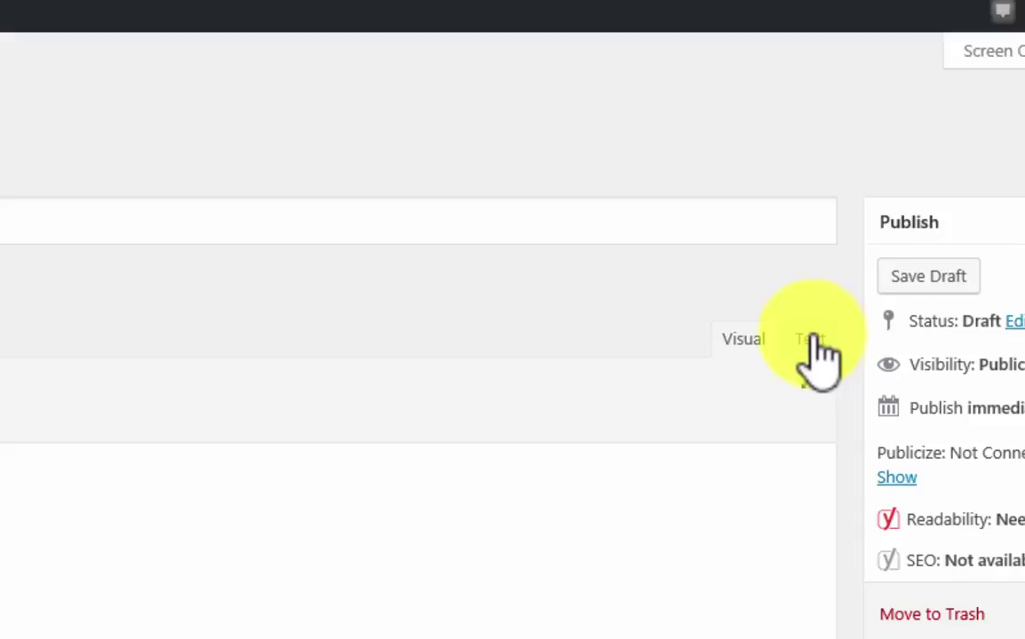
Paste the map's iframe code into the WordPress post "Test Map" in Text mode and display it in Visual mode.
left_click(813, 339)
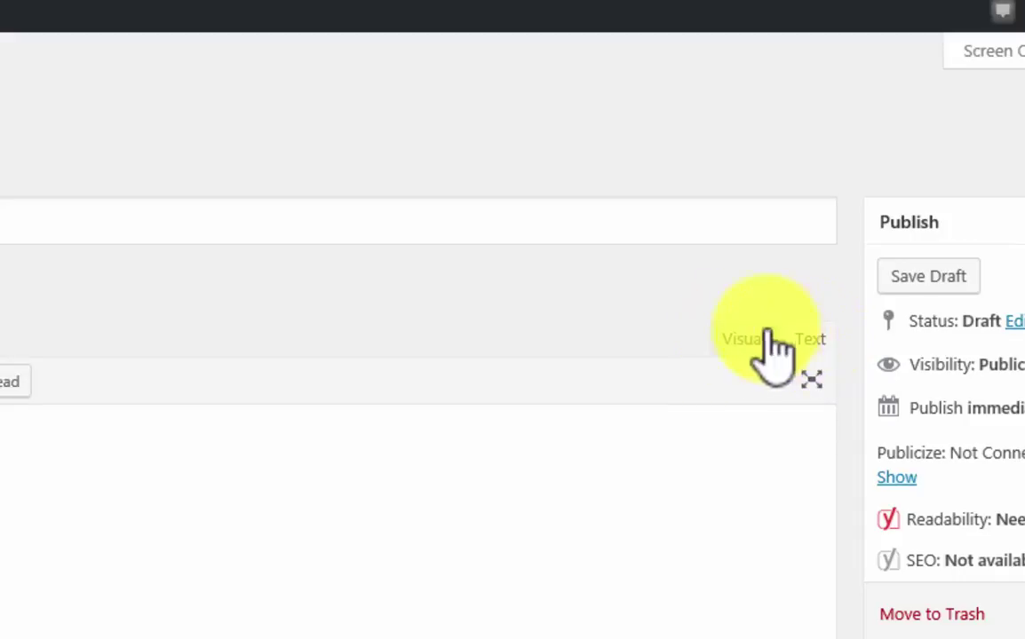
left_click(750, 340)
left_click(810, 339)
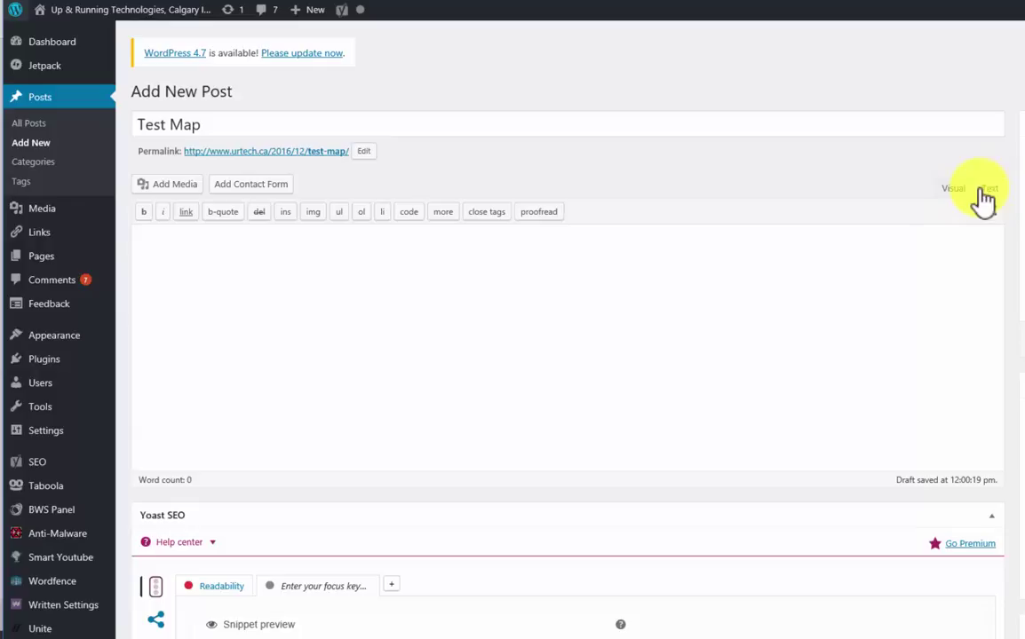
left_click(349, 283)
key("Return")
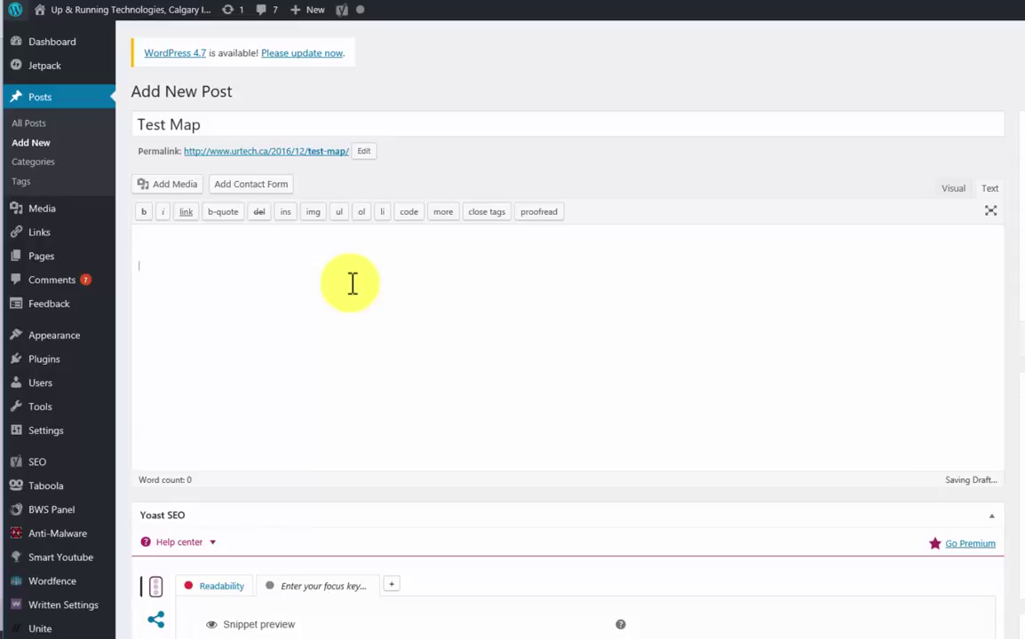
key("ctrl+v")
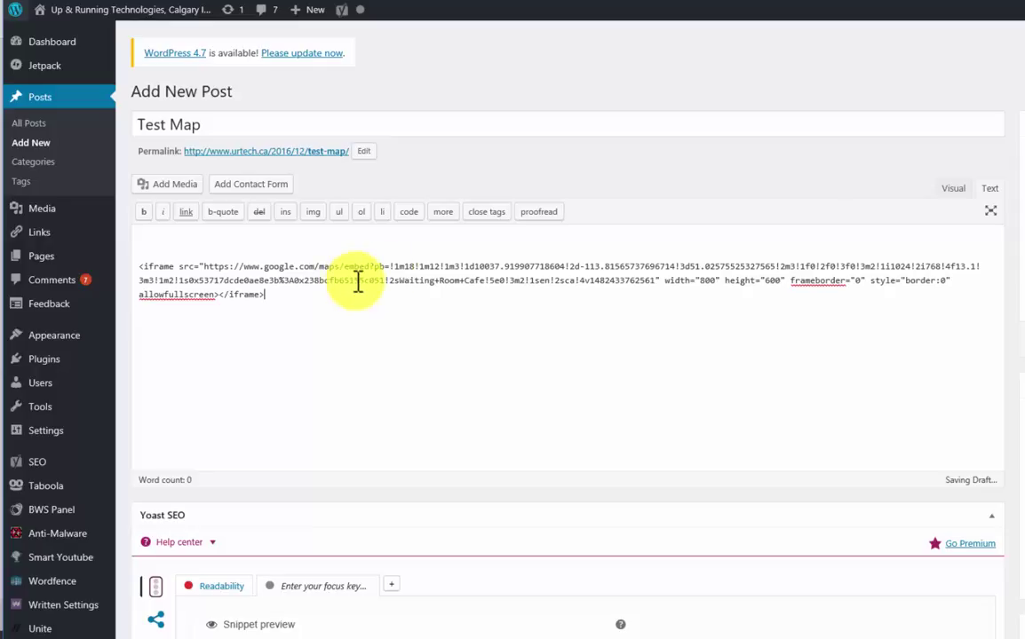
left_click(956, 189)
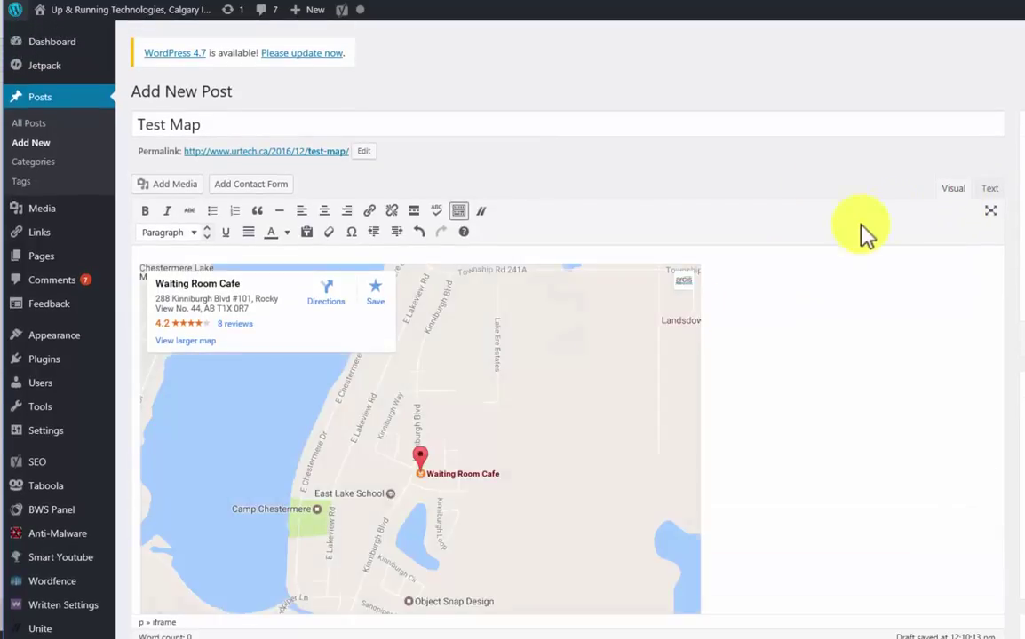
Add the lines "This is where we are:" and "Click and move around" above the iframe code in Text mode.
left_click(988, 190)
left_click(139, 238)
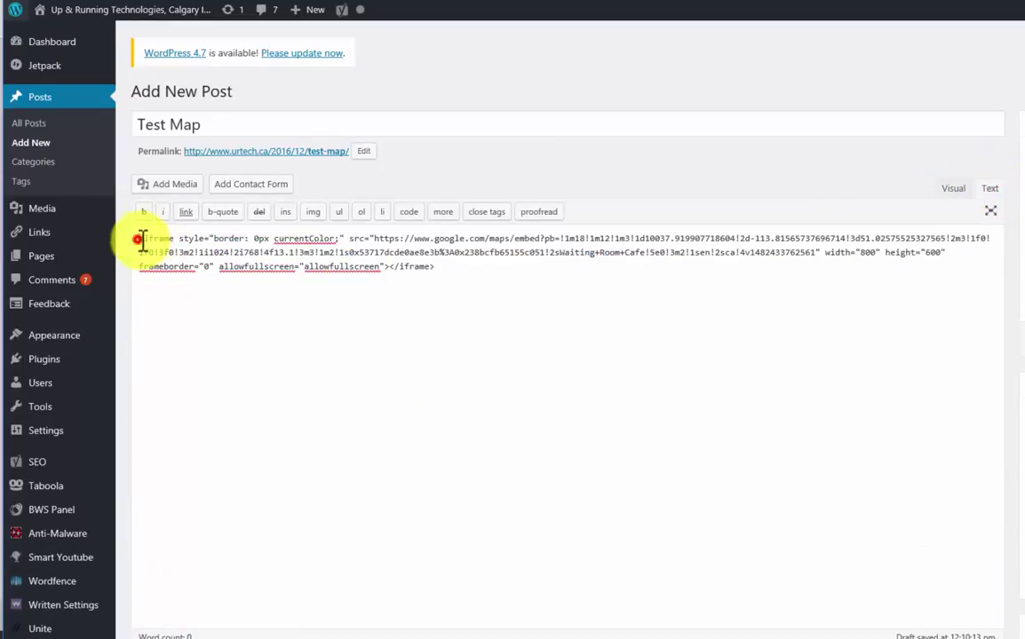
key("Return")
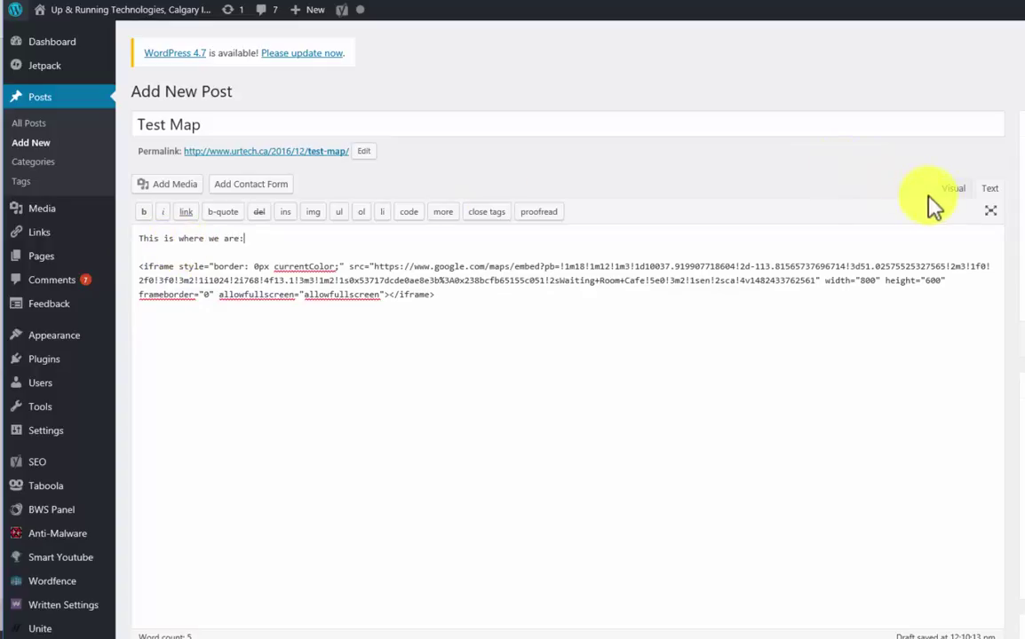
key("Return")
key("Return")
type("Click to move around")
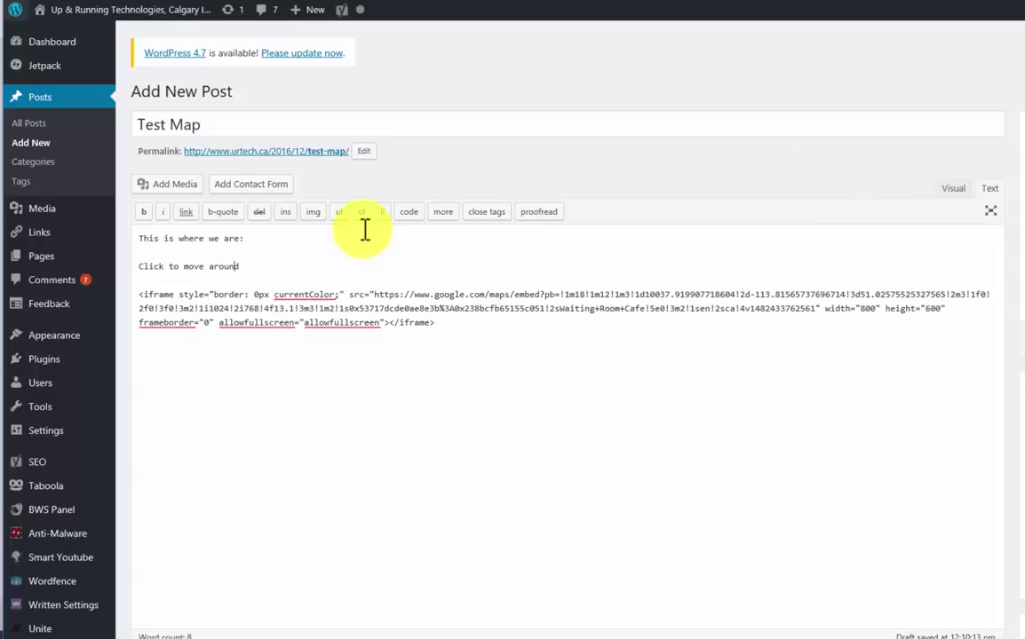
key("BackSpace")
key("Delete")
type("and")
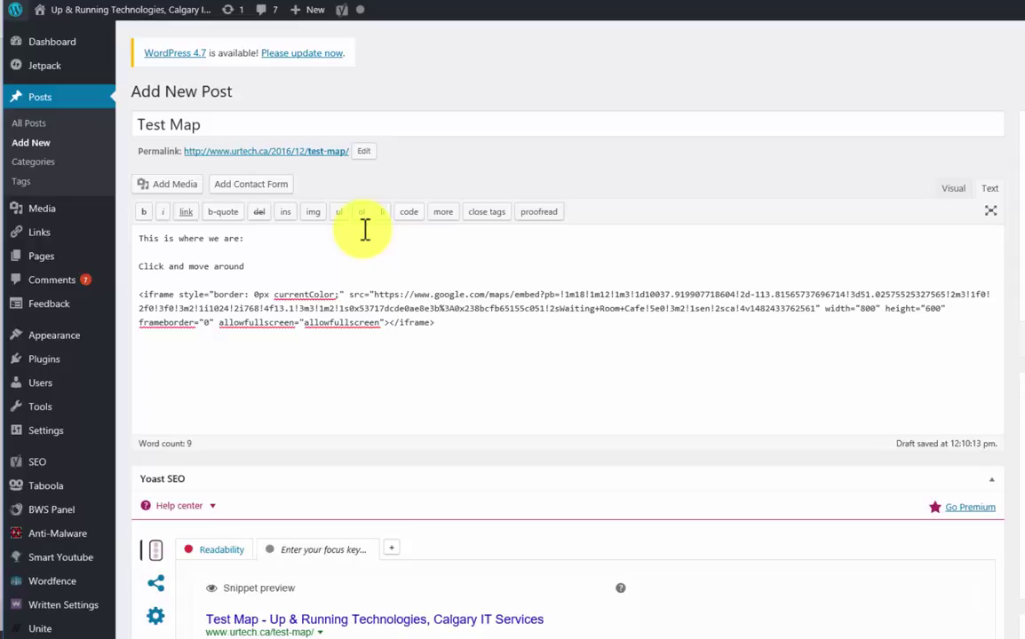
Review the text and map in Visual mode and publish the Test Map post.
left_click(953, 188)
scroll(590, 457, "down", 5)
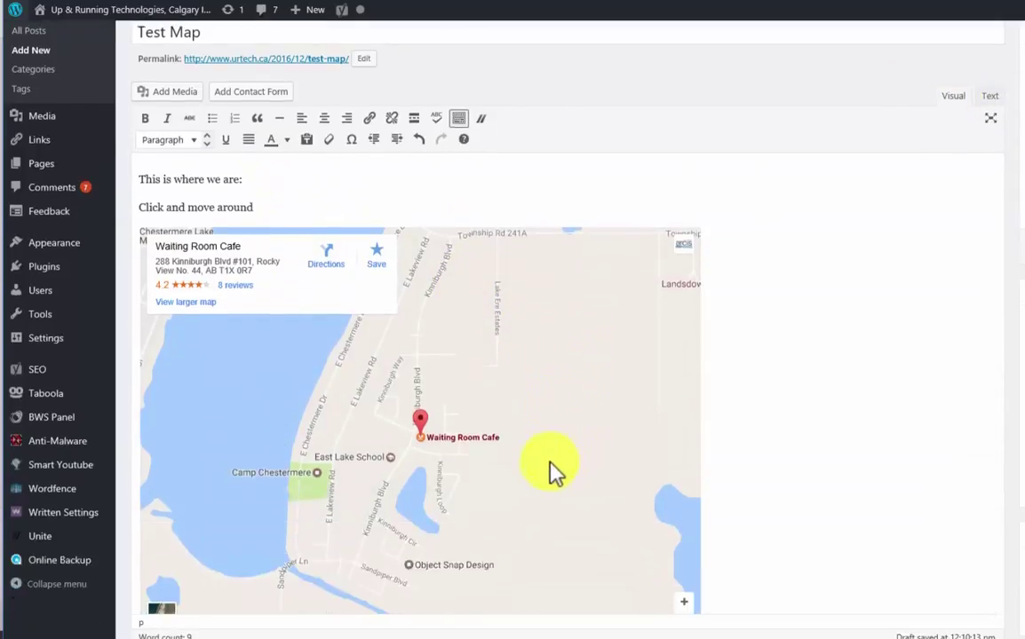
scroll(533, 347, "down", 4)
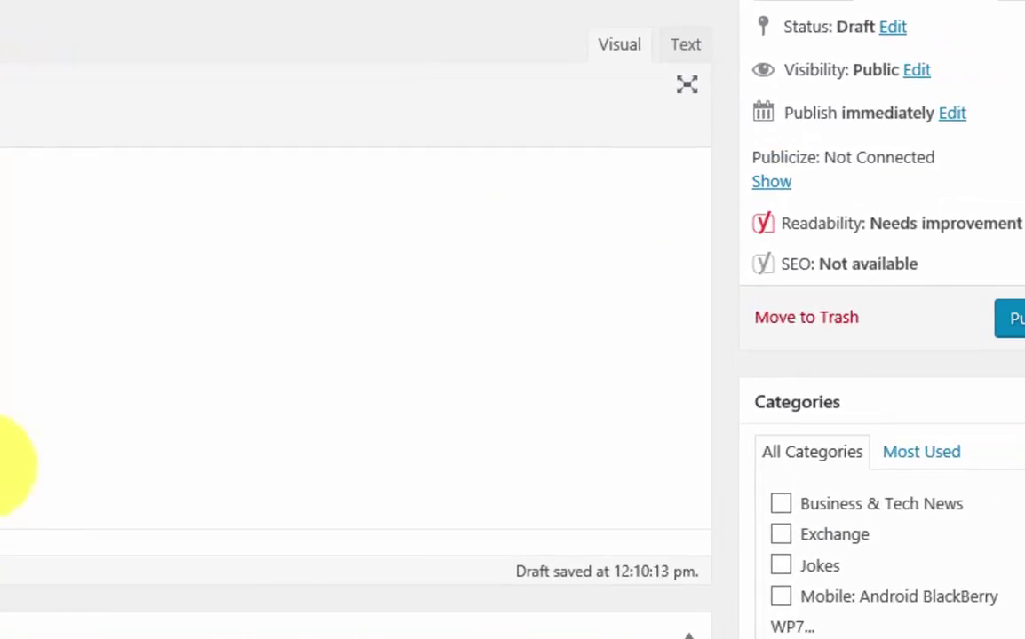
scroll(355, 355, "up", 2)
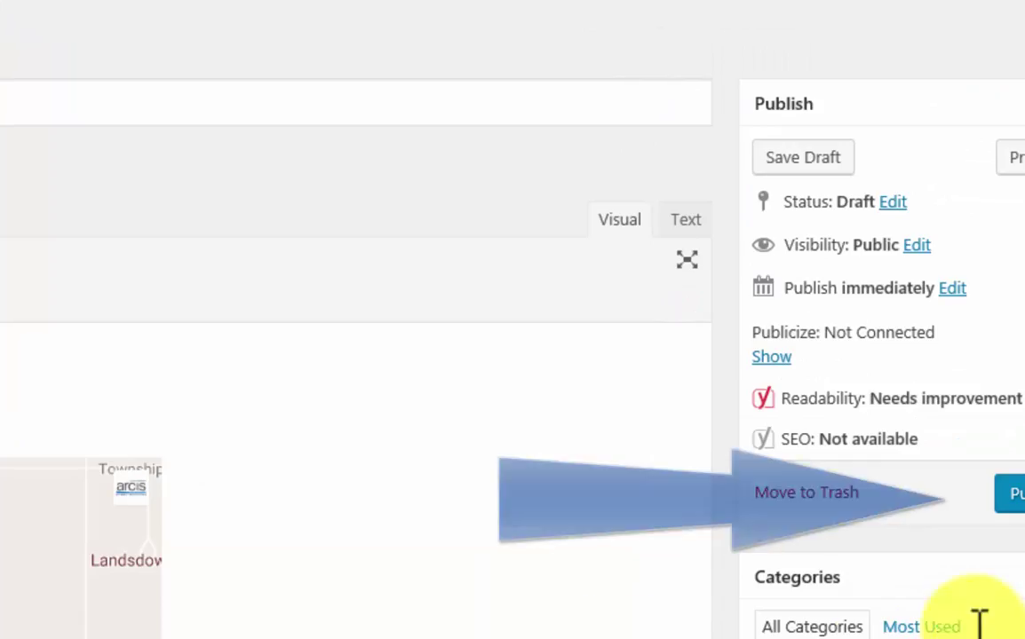
left_click(1012, 495)
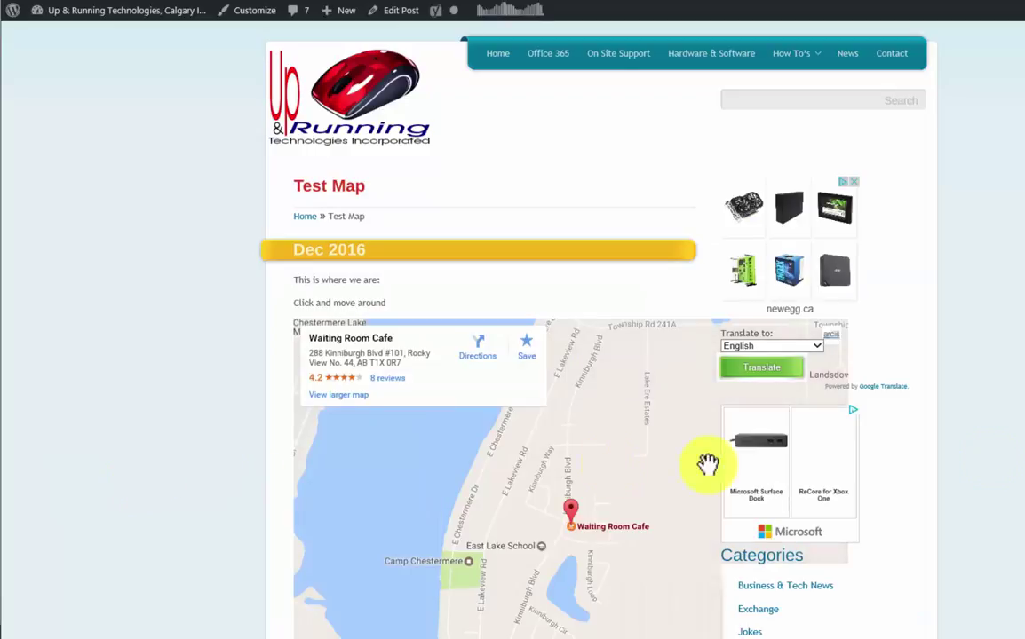
Test the embedded map on the published post by zooming, panning and toggling its satellite view.
scroll(921, 469, "down", 3)
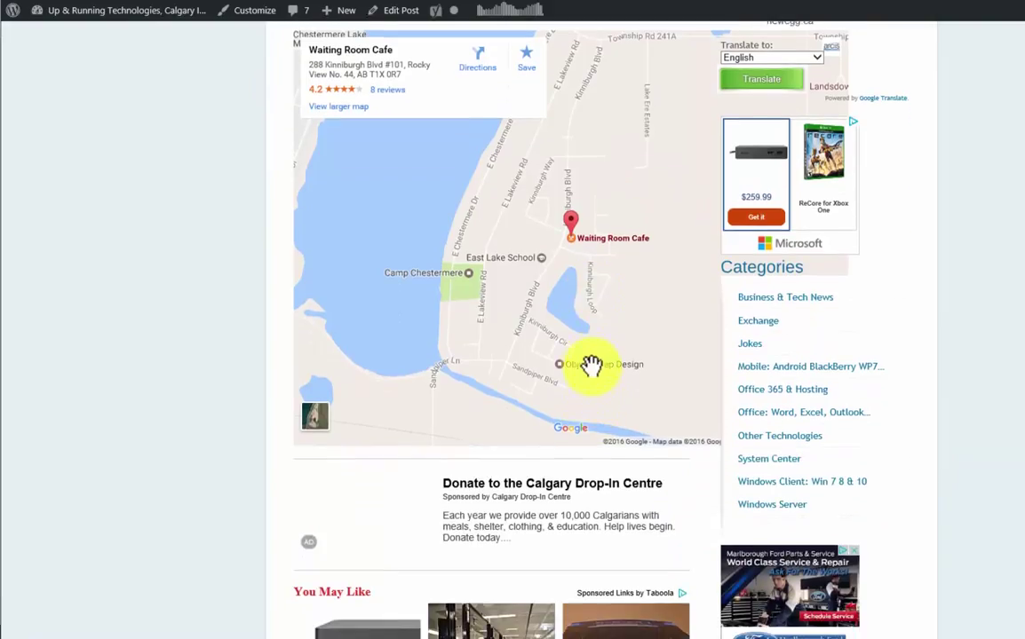
scroll(584, 335, "down", 2)
scroll(583, 335, "up", 3)
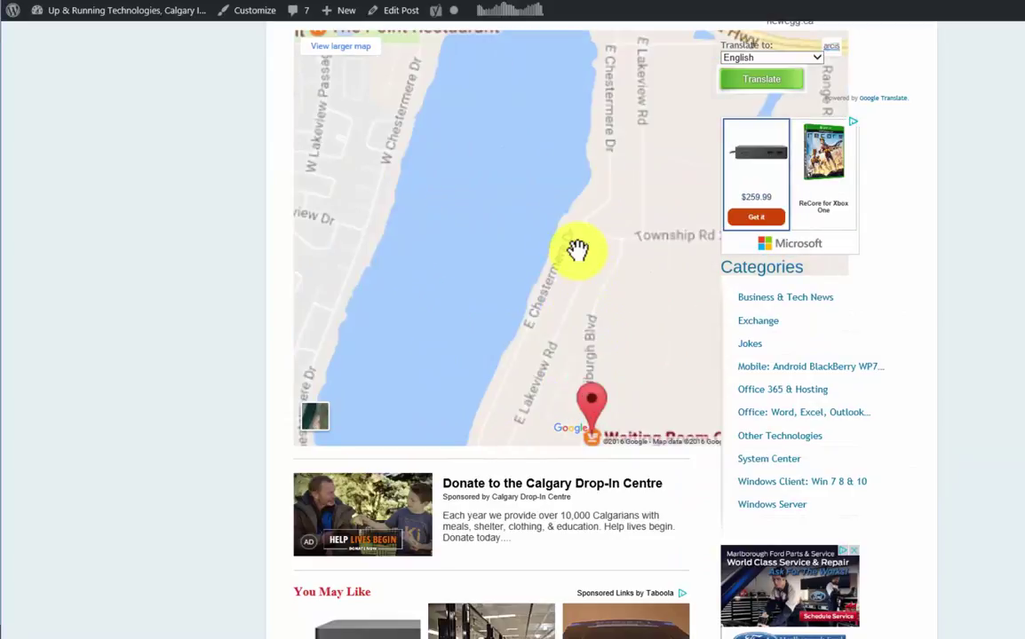
left_click_drag(574, 249, 611, 327)
scroll(567, 284, "down", 4)
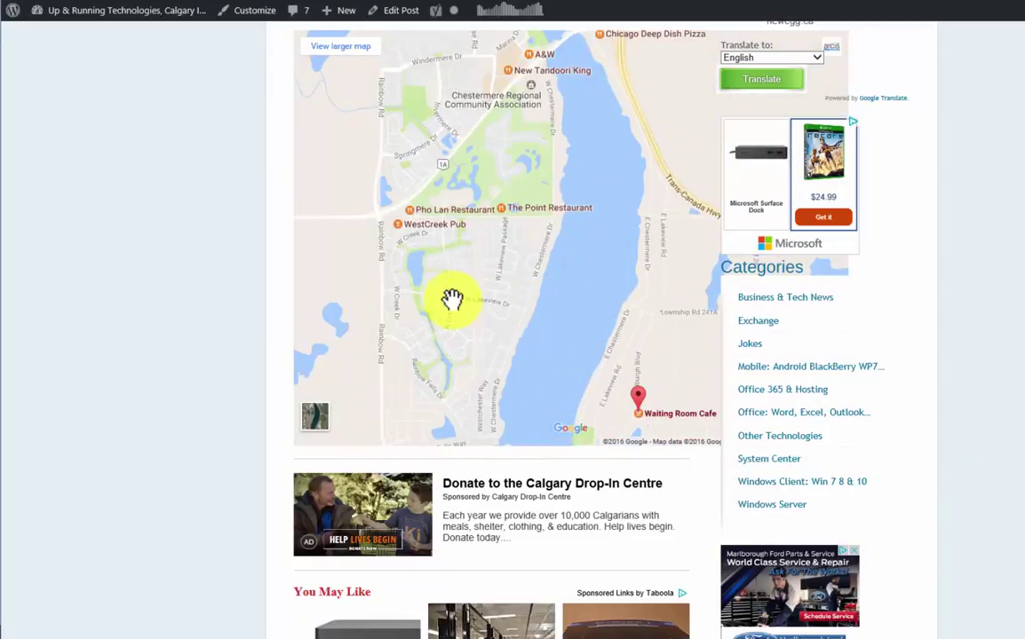
left_click(318, 421)
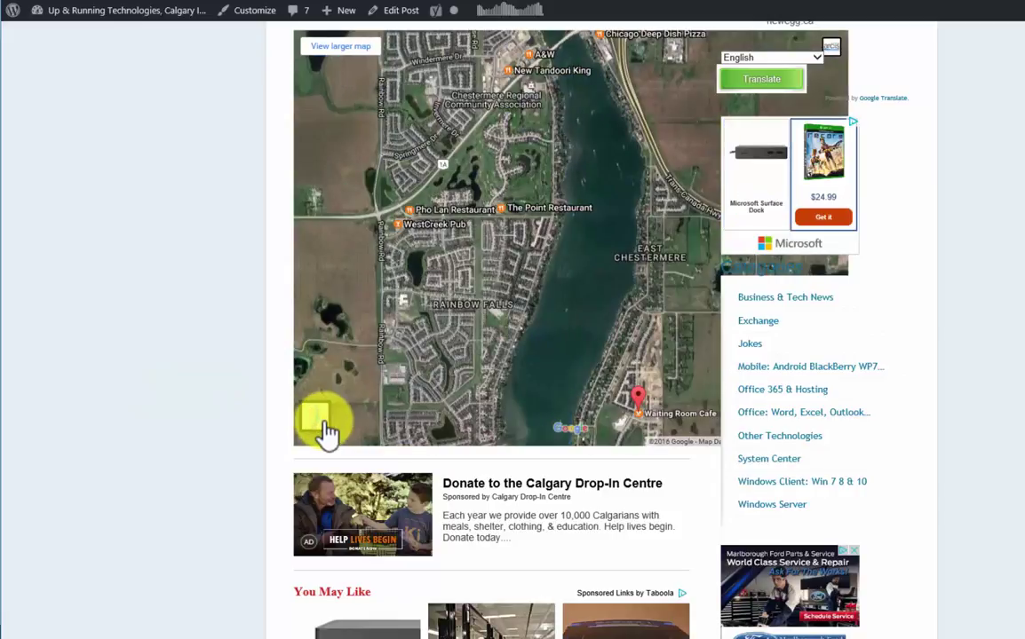
left_click(323, 426)
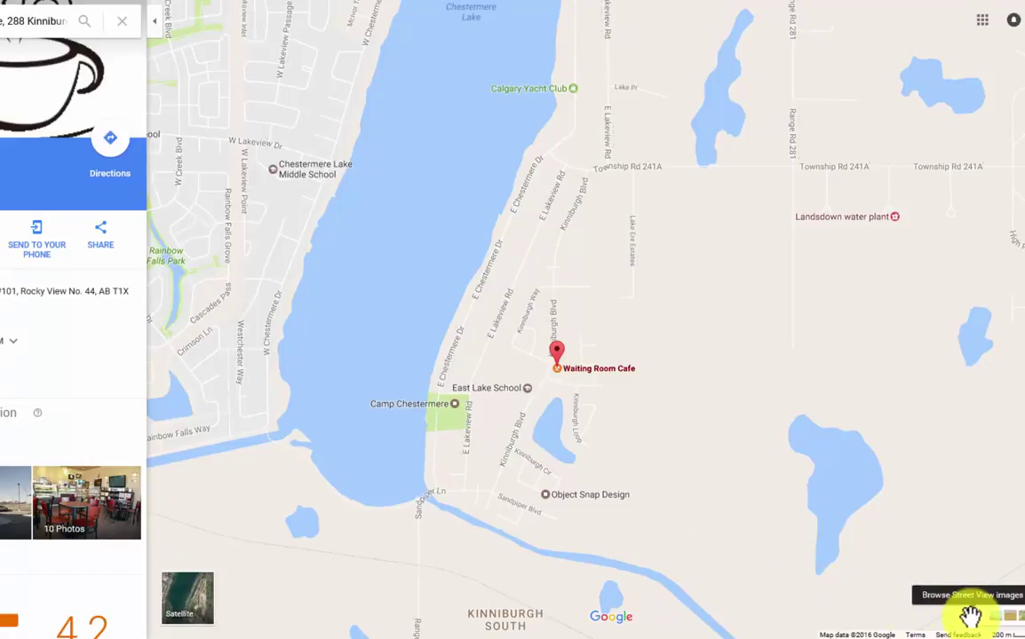
Show the available Street View imagery on the map and enter Street View beside the Waiting Room Cafe marker.
left_click(969, 616)
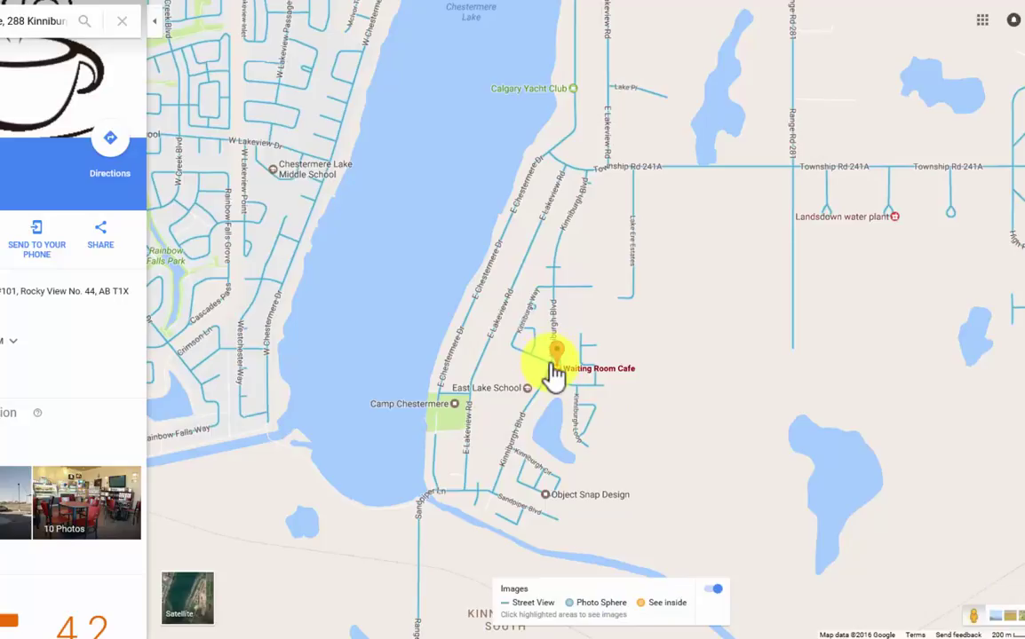
mouse_move(552, 373)
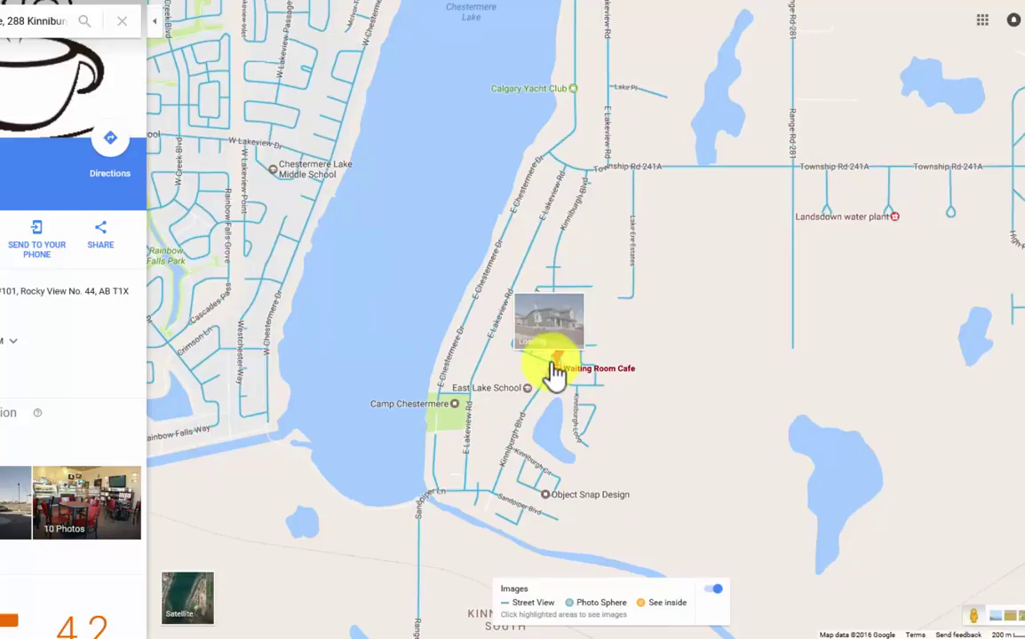
scroll(552, 373, "up", 2)
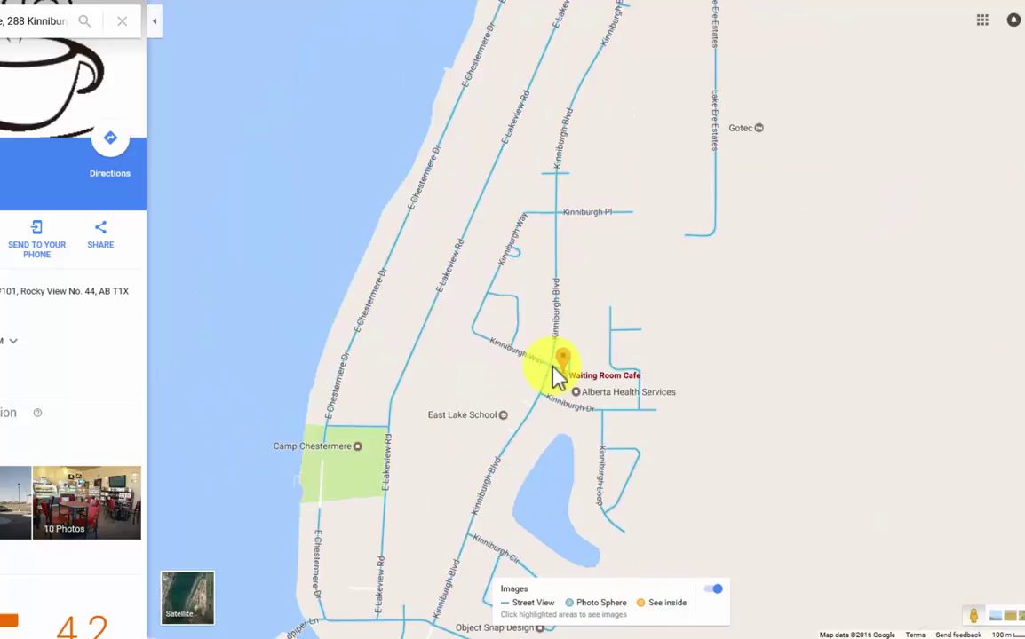
scroll(562, 369, "up", 1)
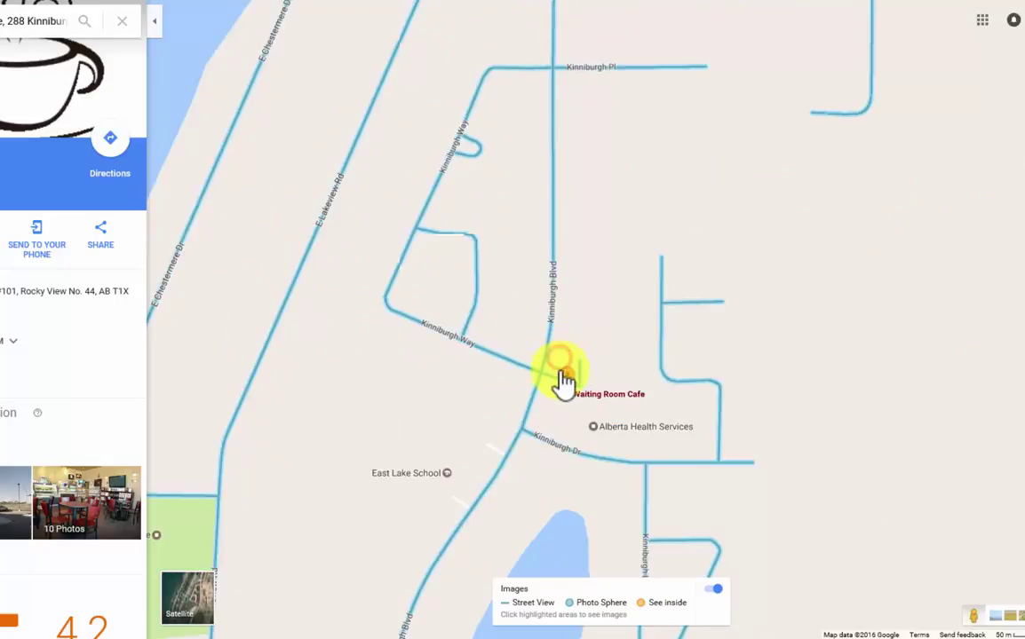
left_click(563, 371)
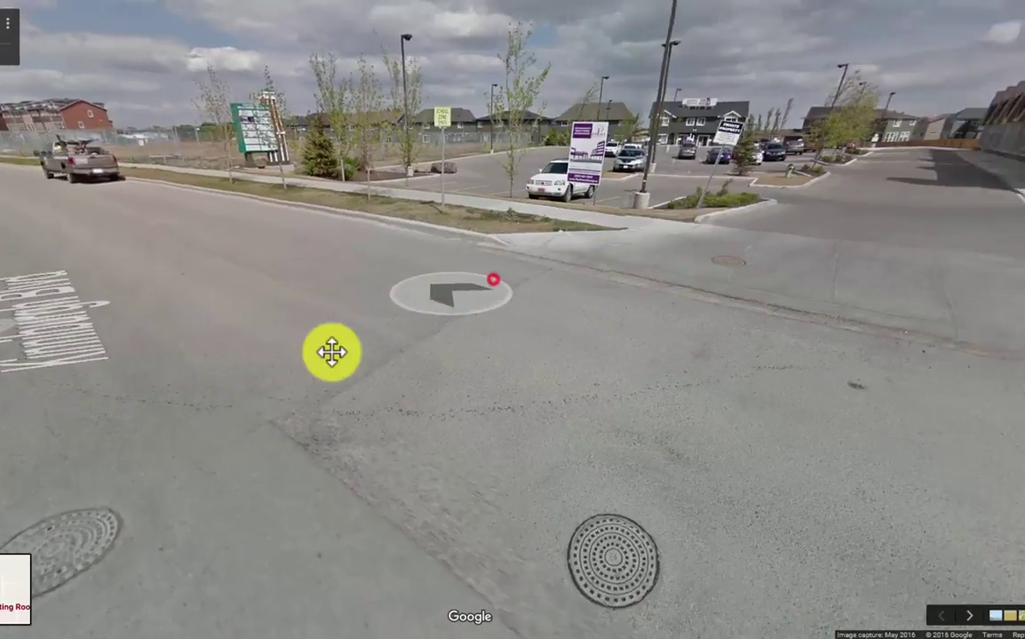
Move and turn through Street View along Kinniburgh Blvd until the parking lot and the red-towered plaza are framed from the road.
left_click(332, 350)
left_click_drag(604, 304, 338, 400)
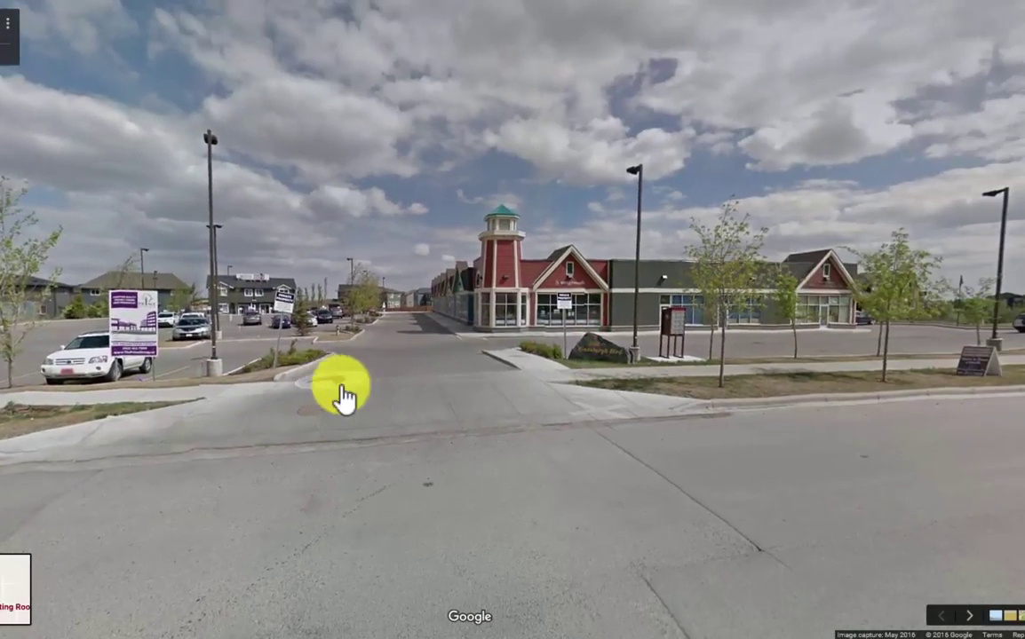
left_click_drag(461, 421, 523, 443)
left_click(270, 415)
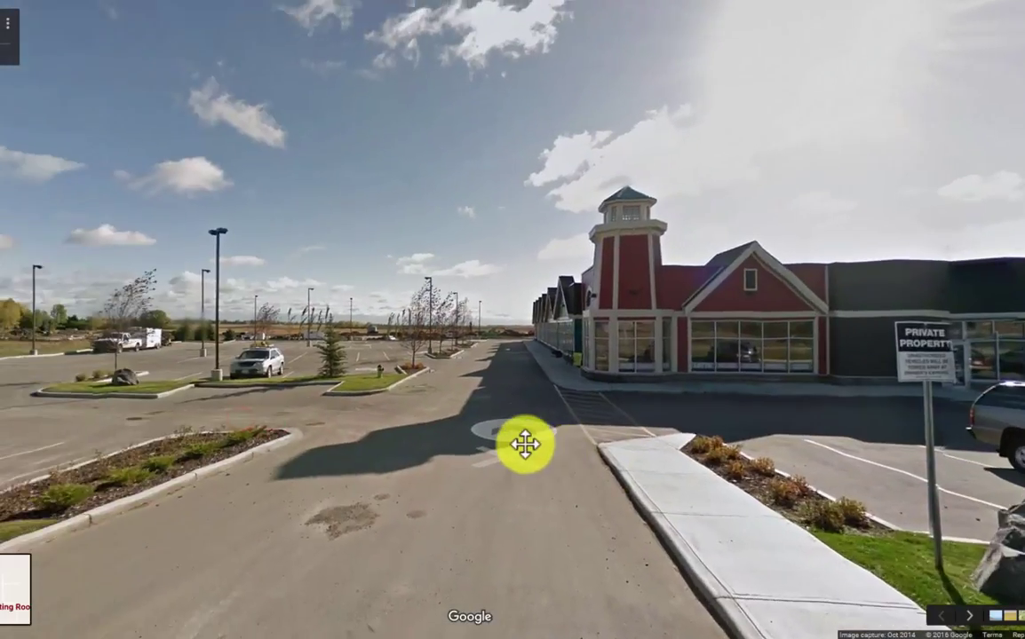
left_click_drag(276, 532, 807, 475)
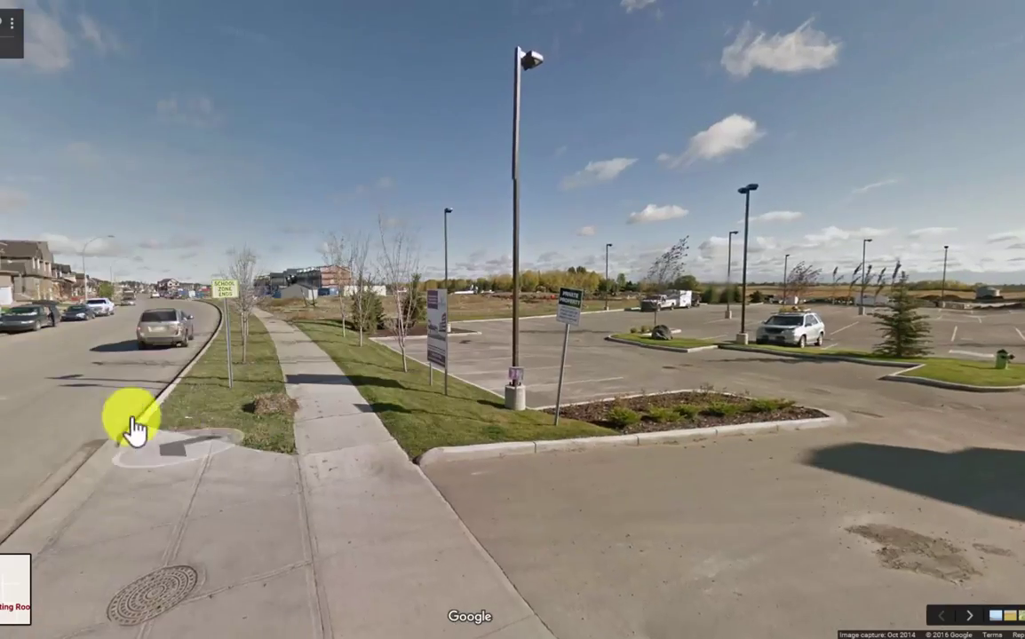
left_click(87, 393)
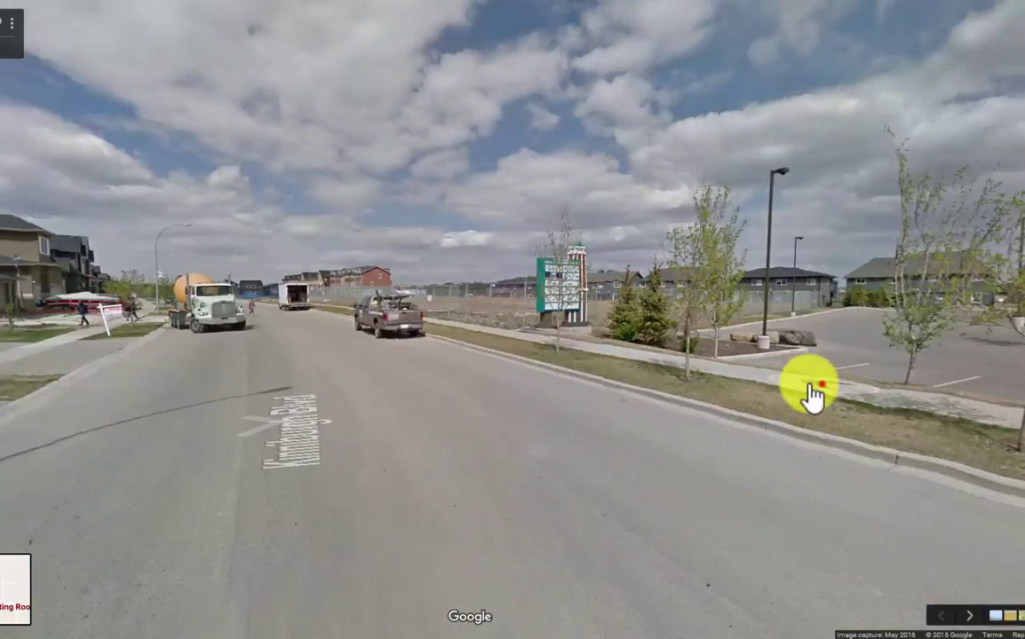
left_click_drag(812, 389, 476, 350)
left_click(901, 382)
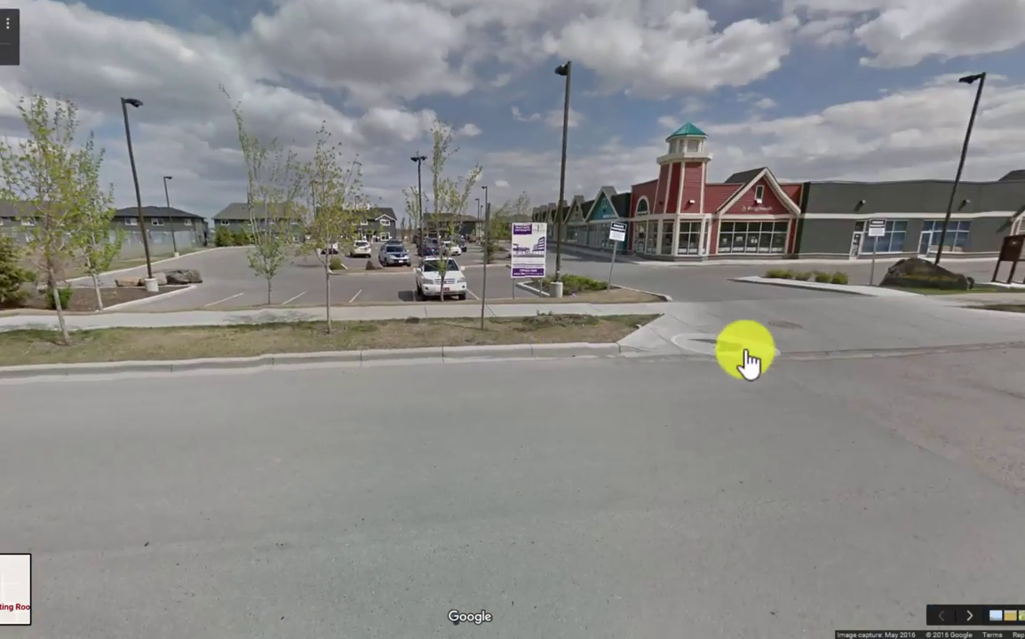
left_click_drag(746, 354, 665, 436)
key("Left")
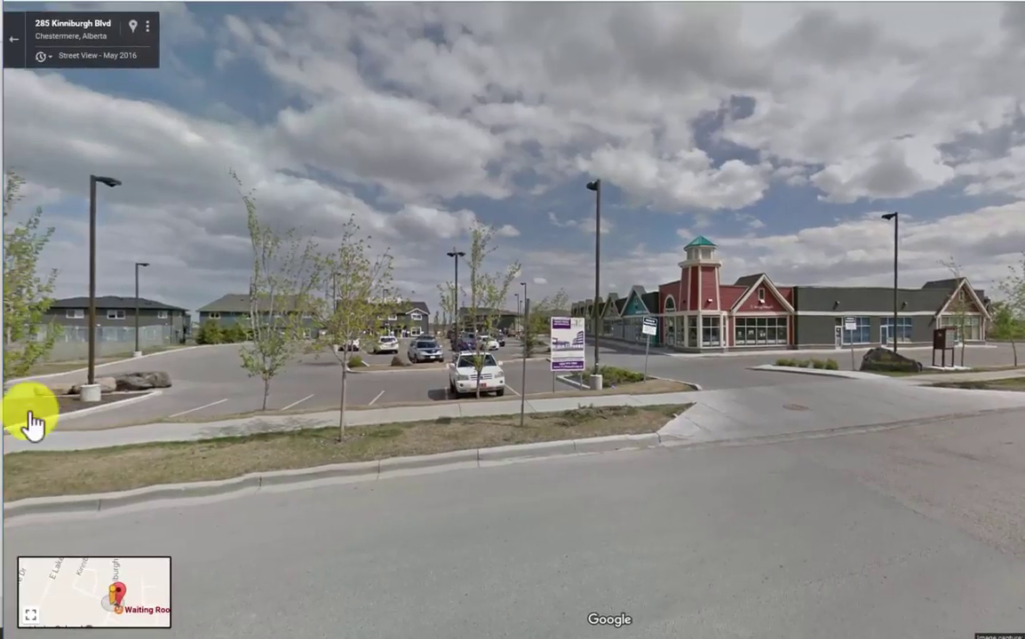
Set the Street View image's embed size to Small, copy its iframe code and close the sharing dialog.
left_click(148, 26)
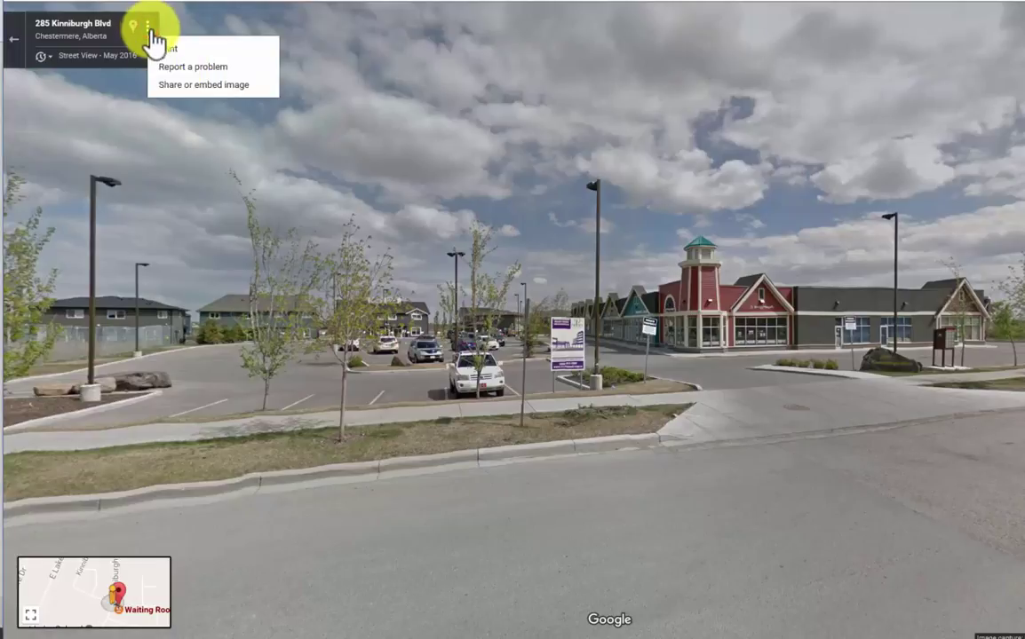
left_click(191, 83)
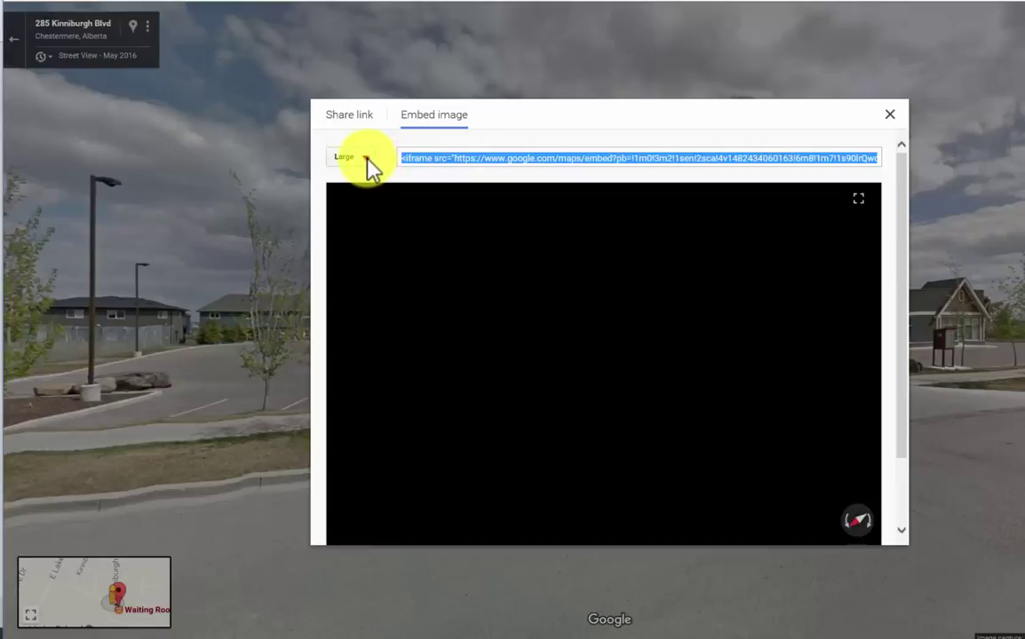
left_click(371, 168)
left_click(355, 183)
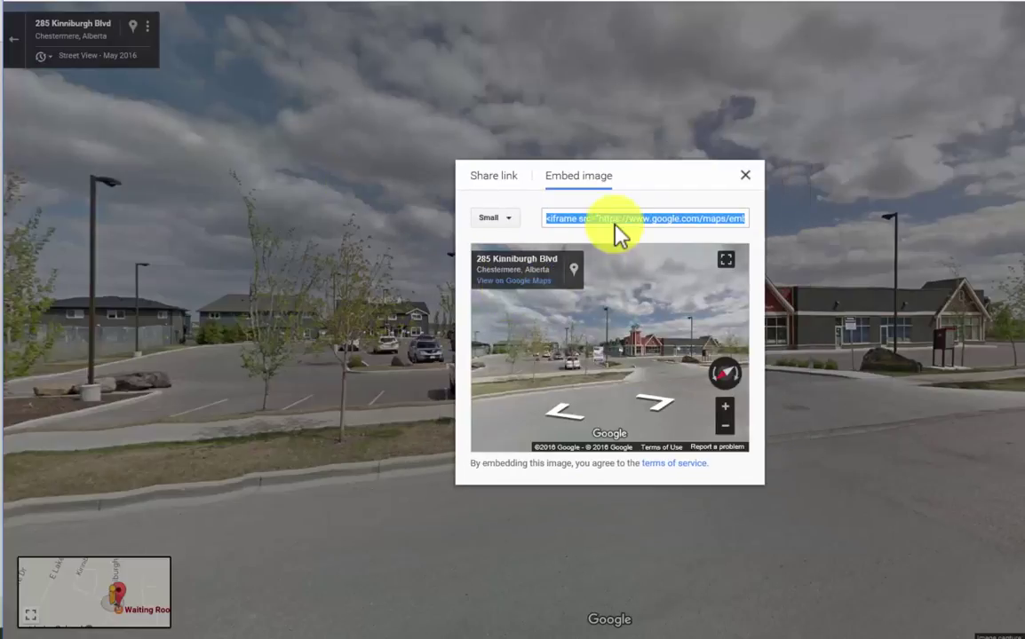
right_click(619, 231)
left_click(577, 267)
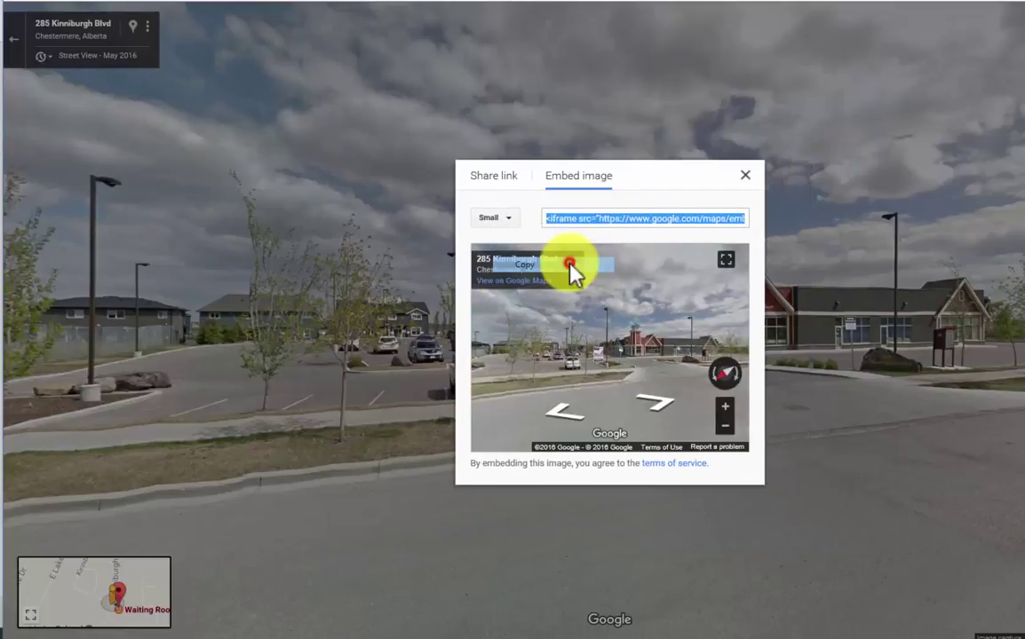
left_click(745, 178)
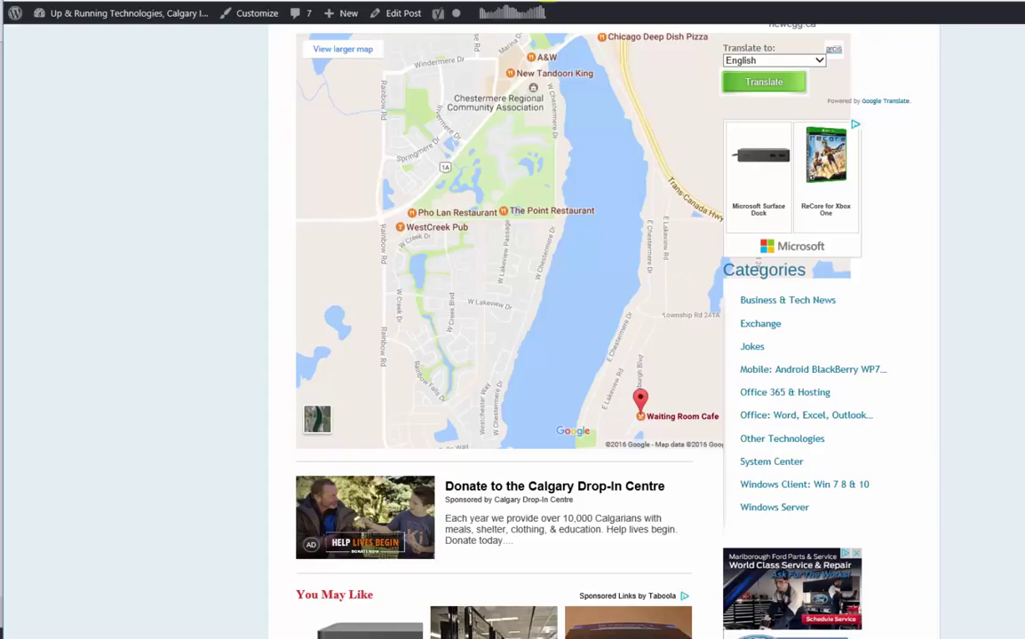
Edit the Test Map post in Text mode, paste the Street View iframe code above the map's iframe and update the post.
left_click(403, 14)
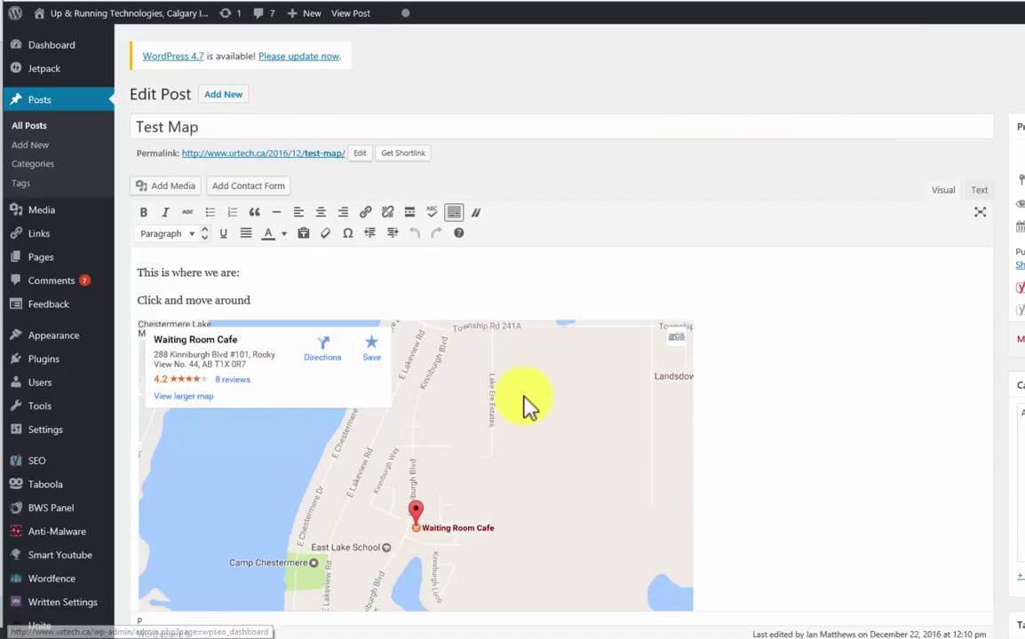
left_click(979, 191)
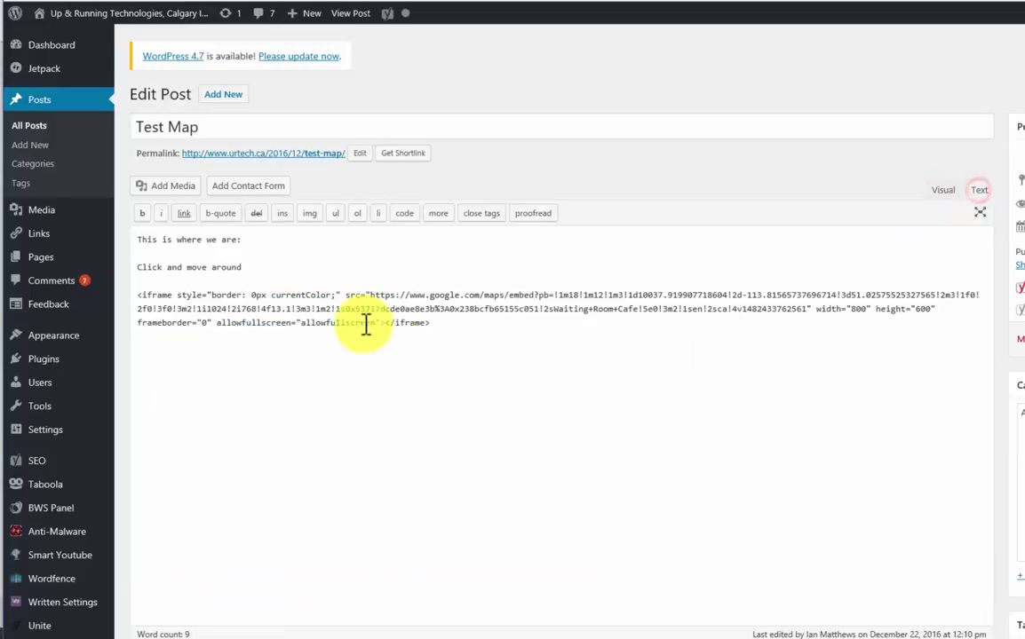
key("Return")
key("ctrl+v")
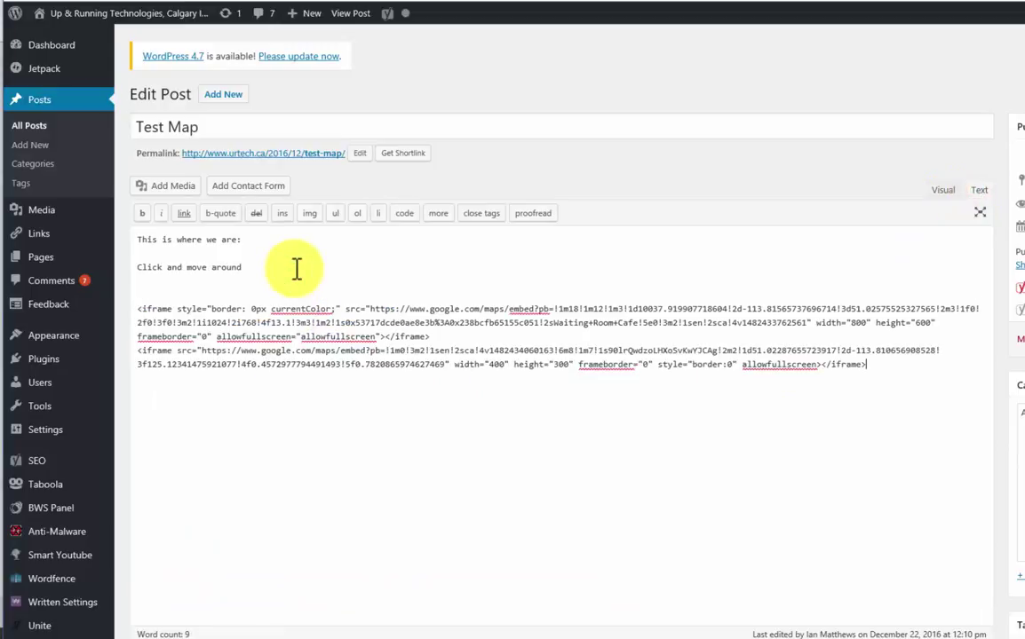
key("ctrl+z")
left_click(213, 291)
key("ctrl+v")
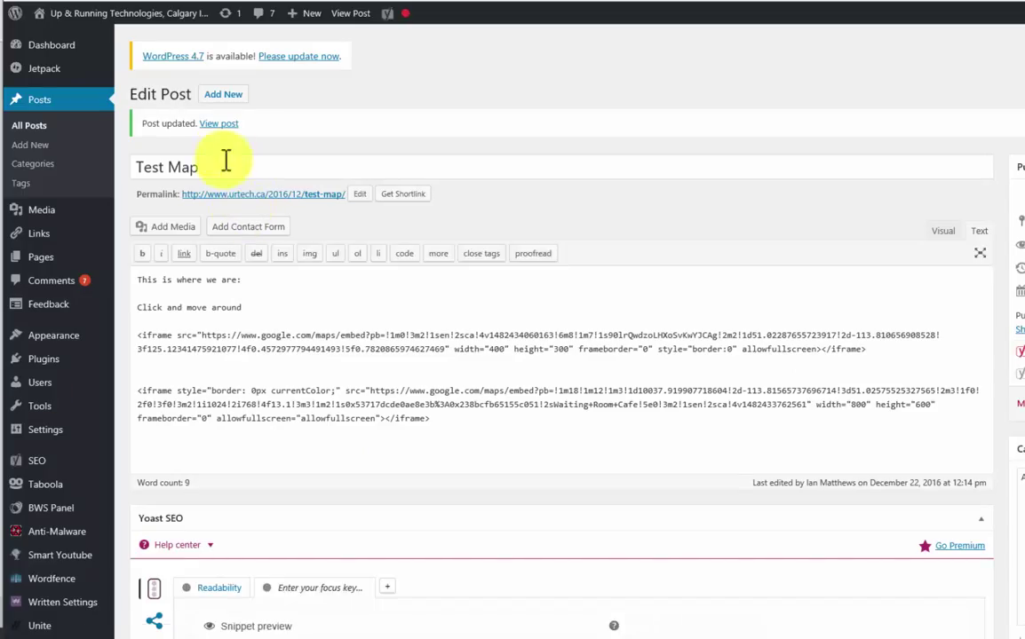
View the updated Test Map post and check the embedded Street View image and the interactive map below it.
left_click(227, 126)
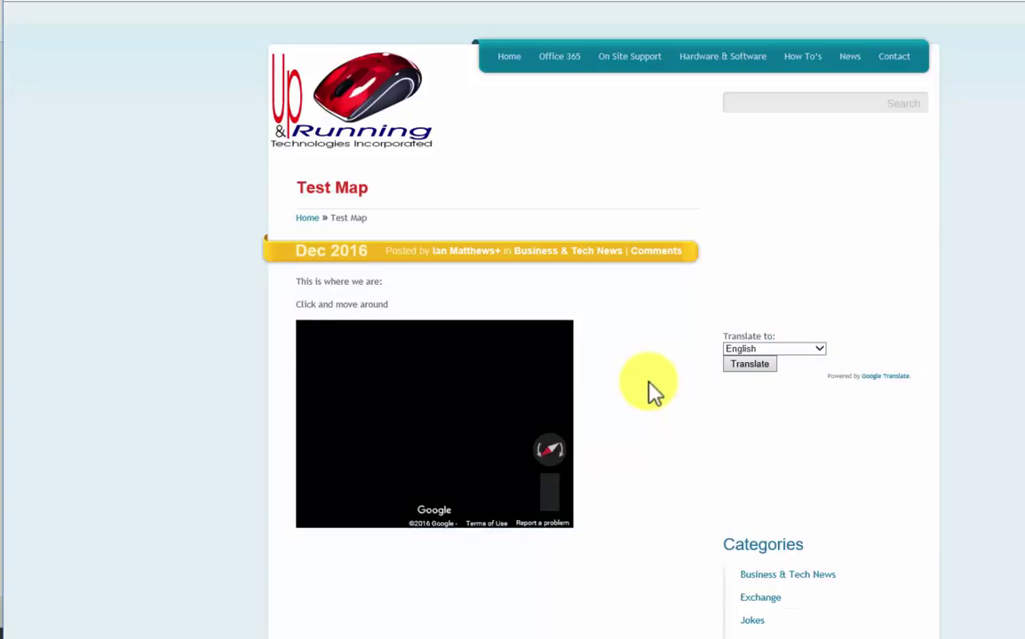
scroll(224, 476, "down", 3)
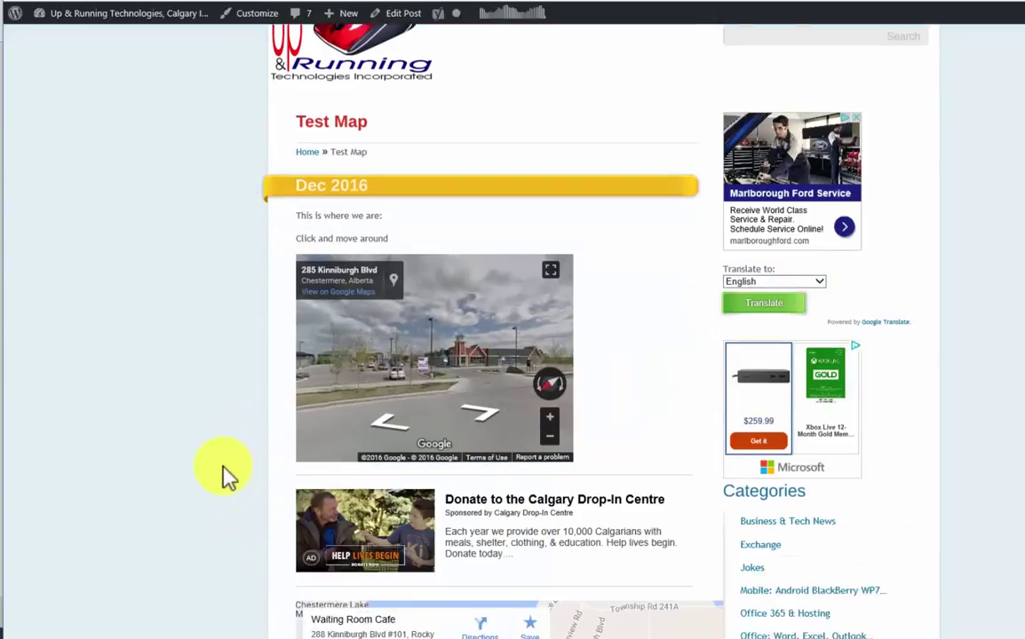
scroll(295, 497, "down", 1)
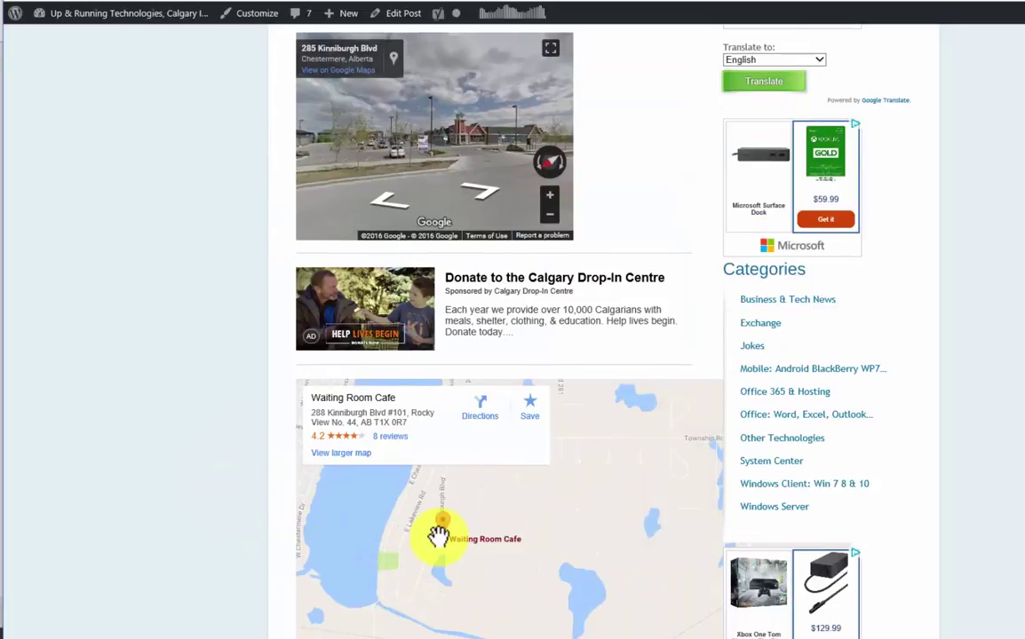
scroll(224, 514, "down", 4)
left_click_drag(330, 440, 355, 389)
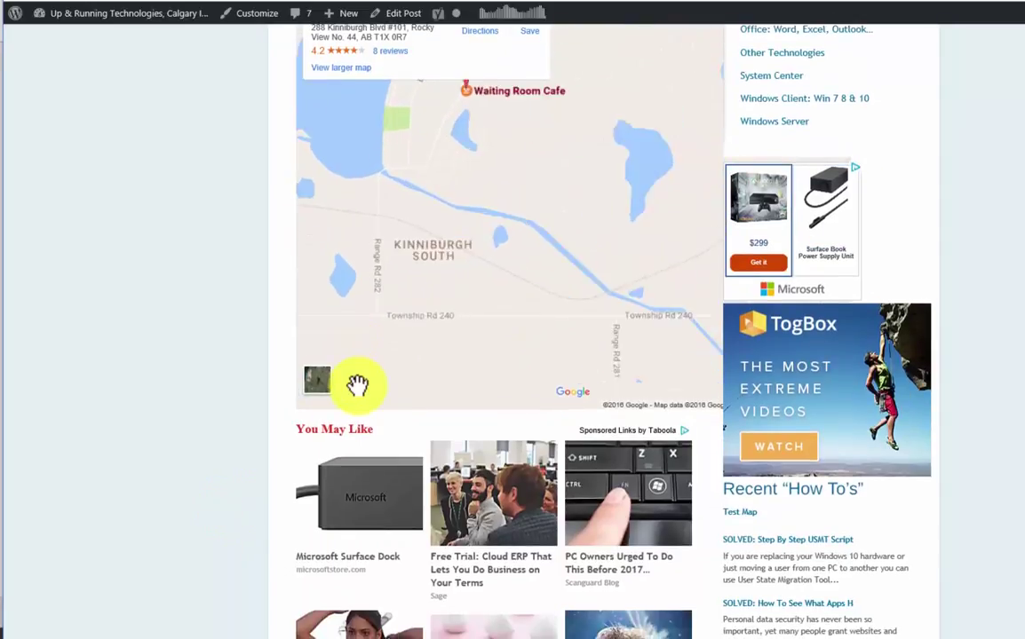
scroll(302, 372, "up", 1)
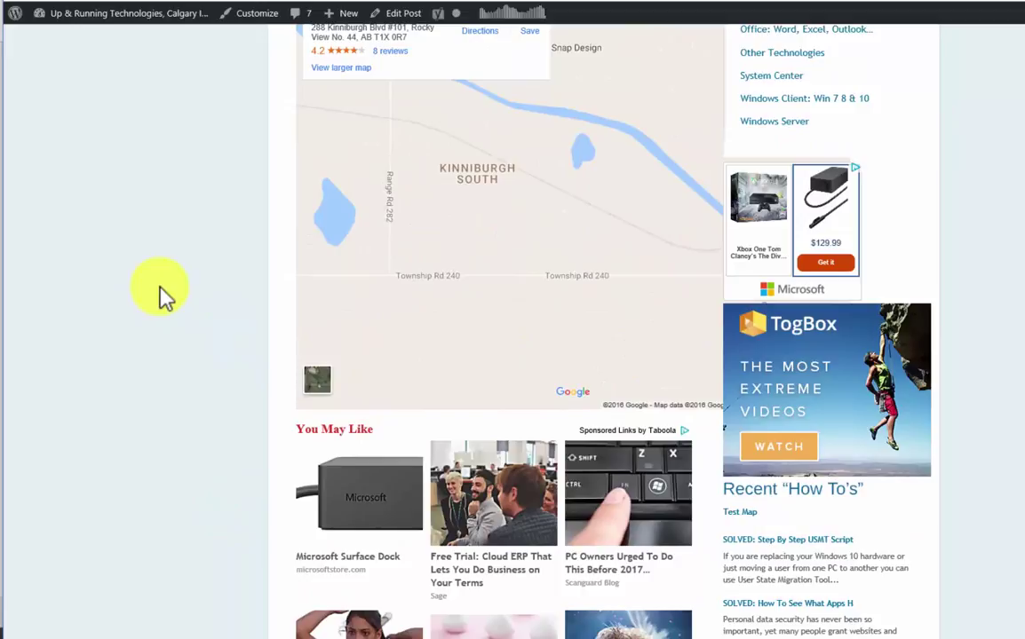